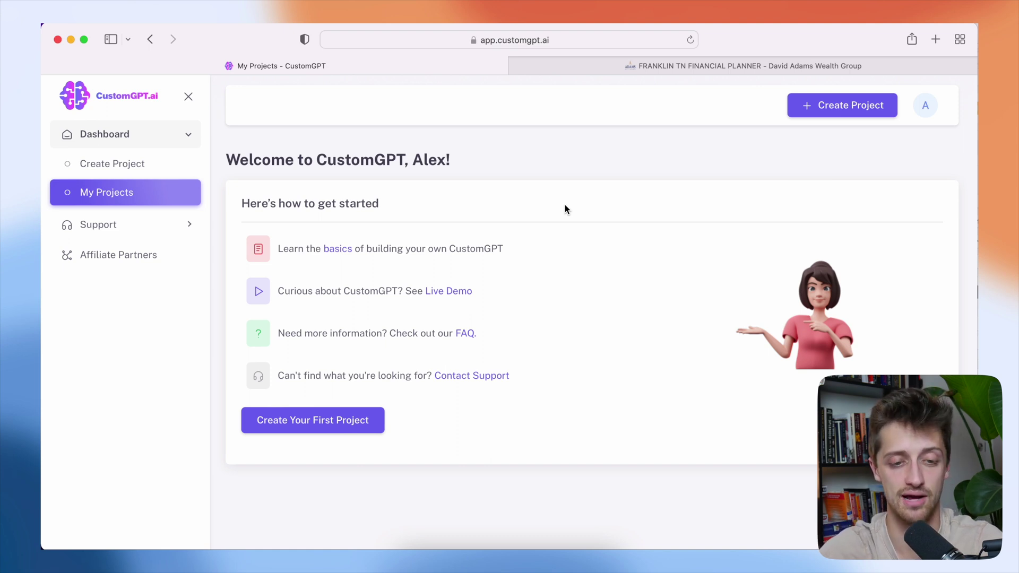
Start the first CustomGPT.ai project on the sitemap form, then switch to the financial planner site.
{"action": "left_click", "coordinate": [333, 431]}
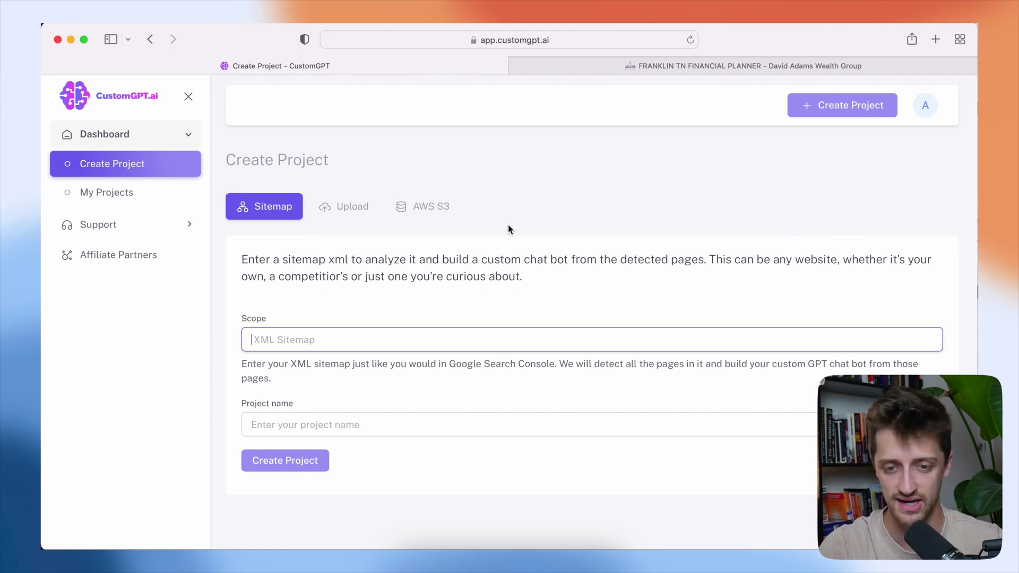
{"action": "left_click", "coordinate": [588, 69]}
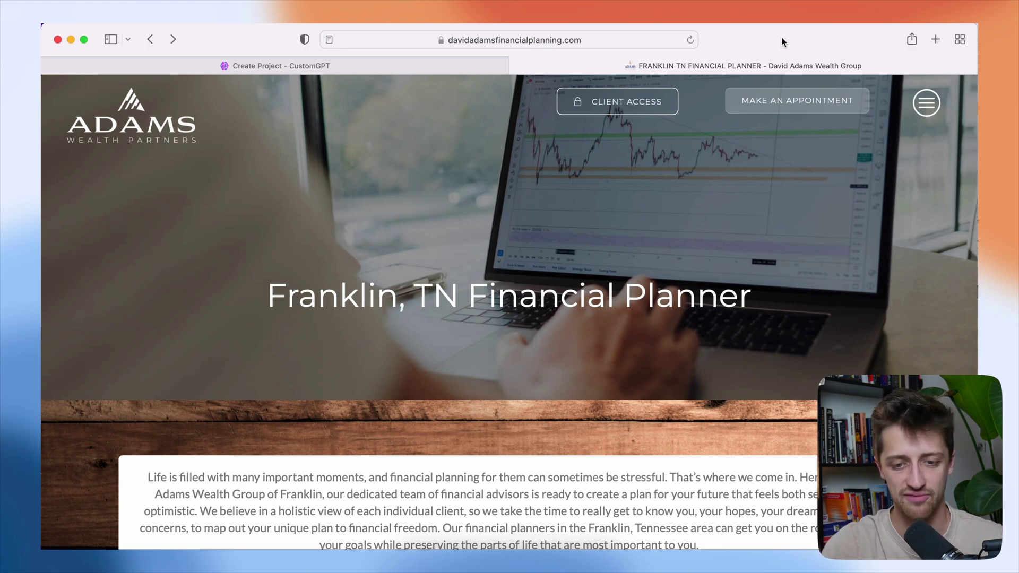
Scroll through the Adams Wealth Partners home page.
{"action": "scroll", "coordinate": [880, 330], "scroll_direction": "down", "scroll_amount": 8}
{"action": "scroll", "coordinate": [884, 330], "scroll_direction": "down", "scroll_amount": 10}
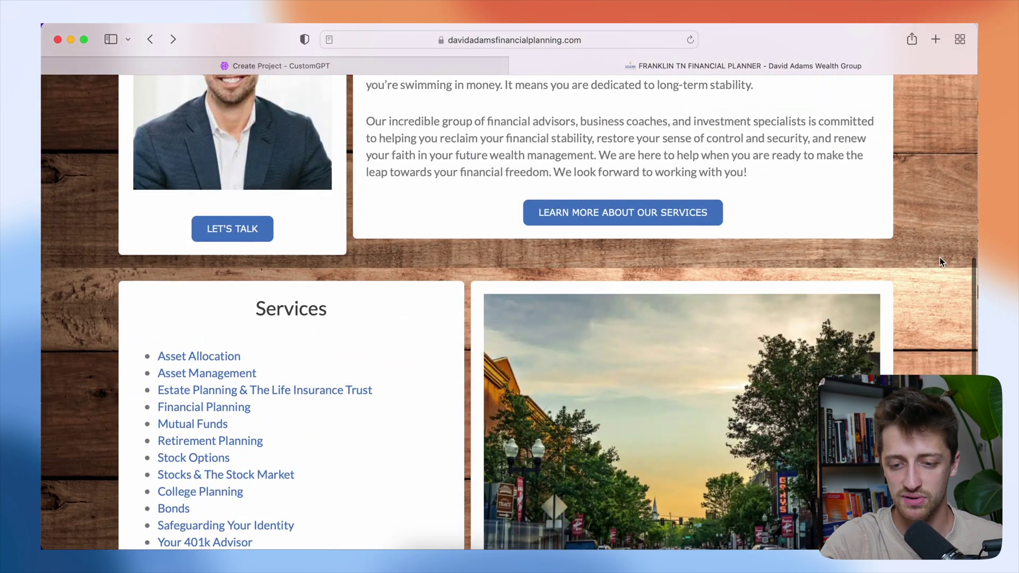
{"action": "scroll", "coordinate": [939, 257], "scroll_direction": "up", "scroll_amount": 12}
{"action": "scroll", "coordinate": [939, 258], "scroll_direction": "up", "scroll_amount": 5}
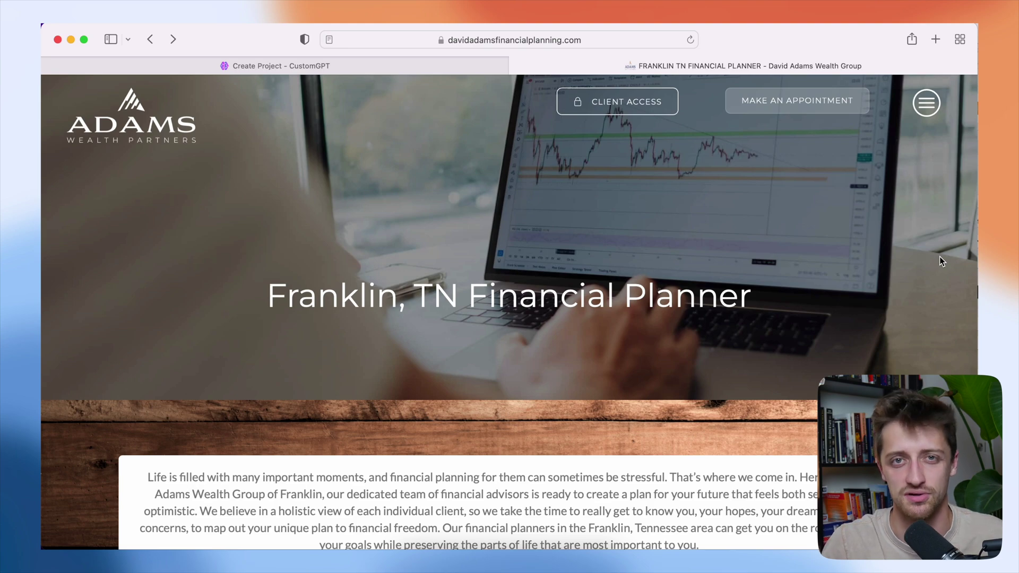
{"action": "scroll", "coordinate": [896, 281], "scroll_direction": "down", "scroll_amount": 5}
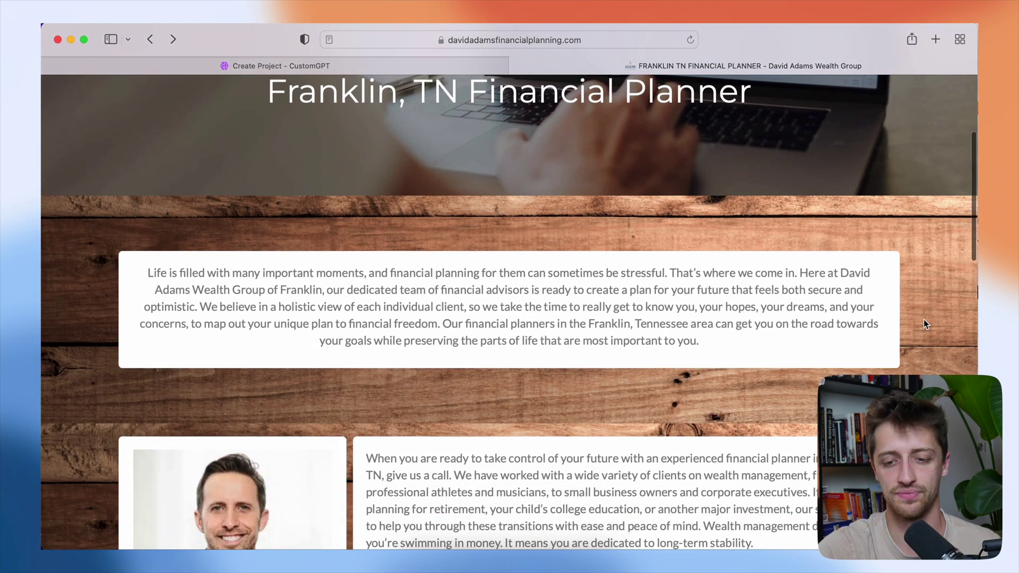
{"action": "scroll", "coordinate": [924, 320], "scroll_direction": "down", "scroll_amount": 15}
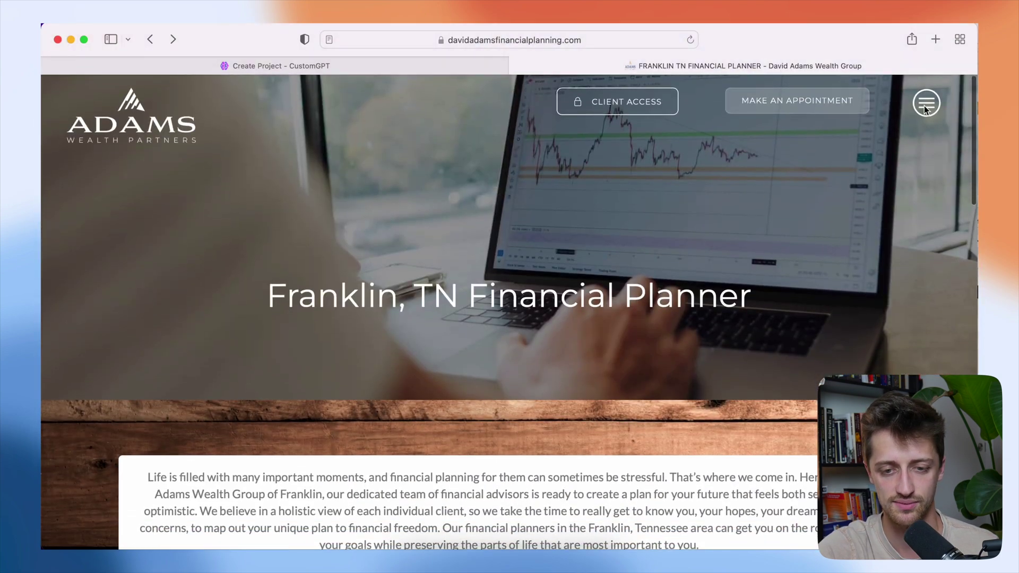
Browse the site's blog posts from the menu, then return to the home page via the ADAMS logo.
{"action": "left_click", "coordinate": [924, 107]}
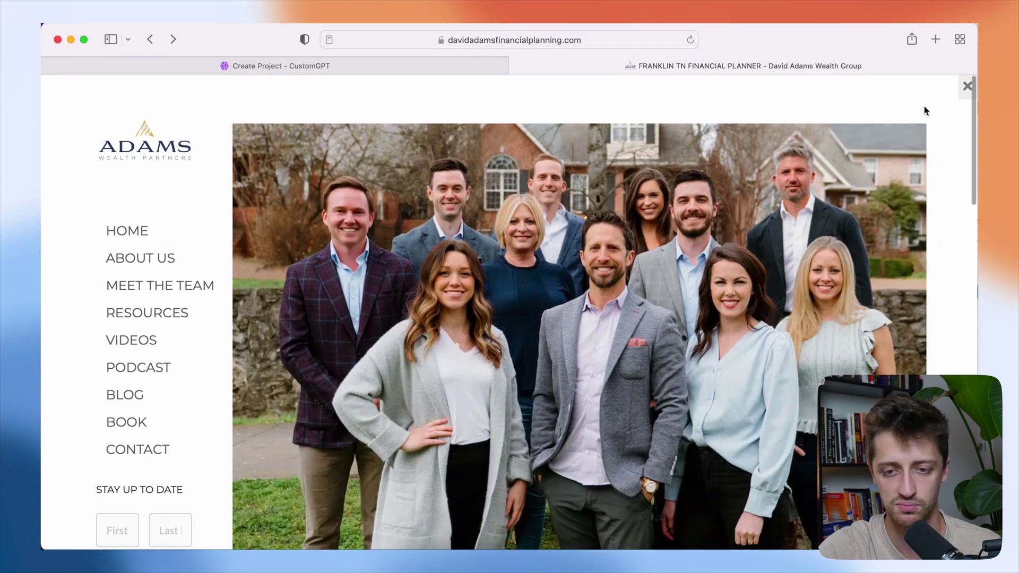
{"action": "left_click", "coordinate": [123, 395]}
{"action": "scroll", "coordinate": [526, 310], "scroll_direction": "down", "scroll_amount": 5}
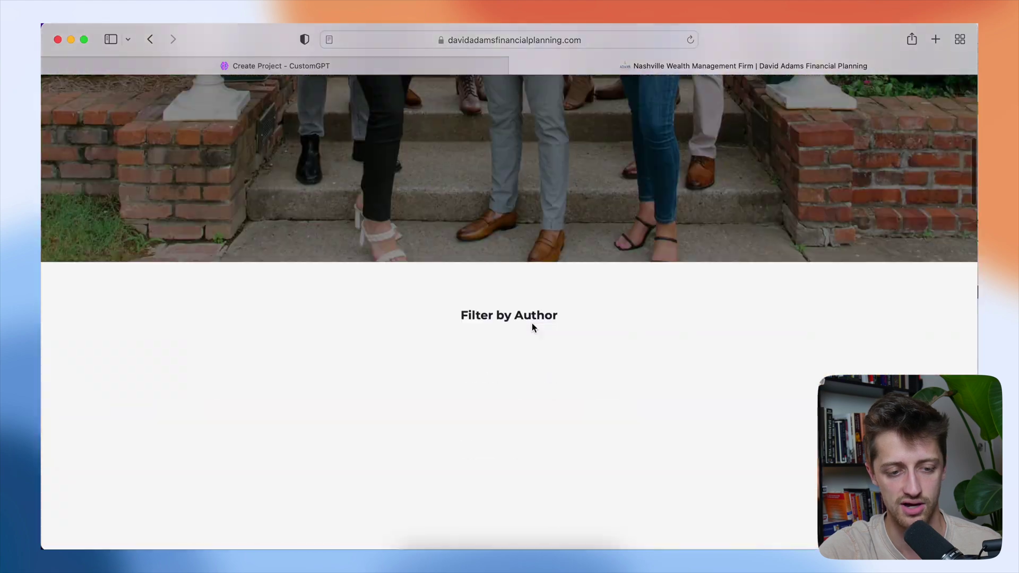
{"action": "scroll", "coordinate": [696, 319], "scroll_direction": "down", "scroll_amount": 15}
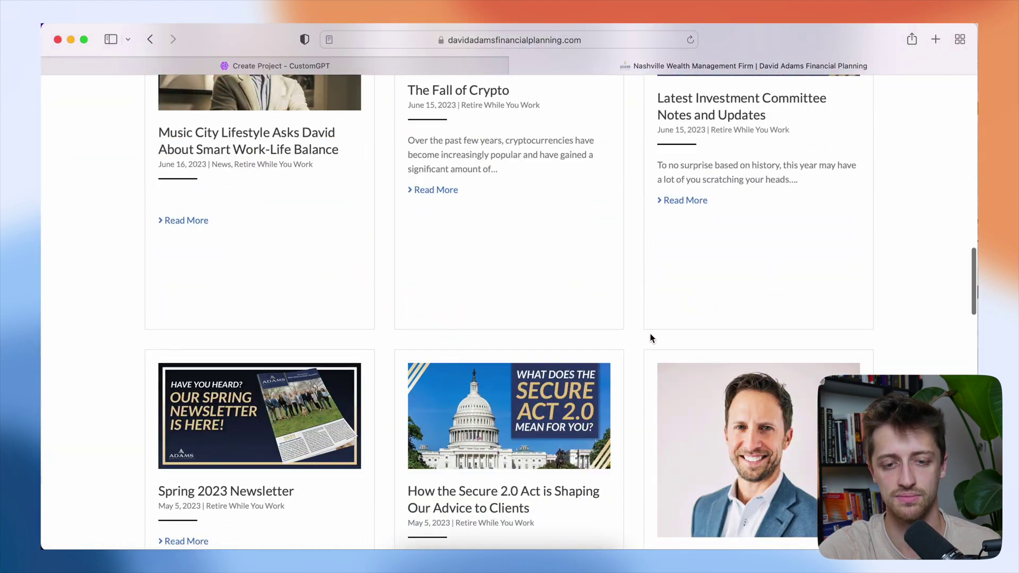
{"action": "scroll", "coordinate": [652, 338], "scroll_direction": "down", "scroll_amount": 15}
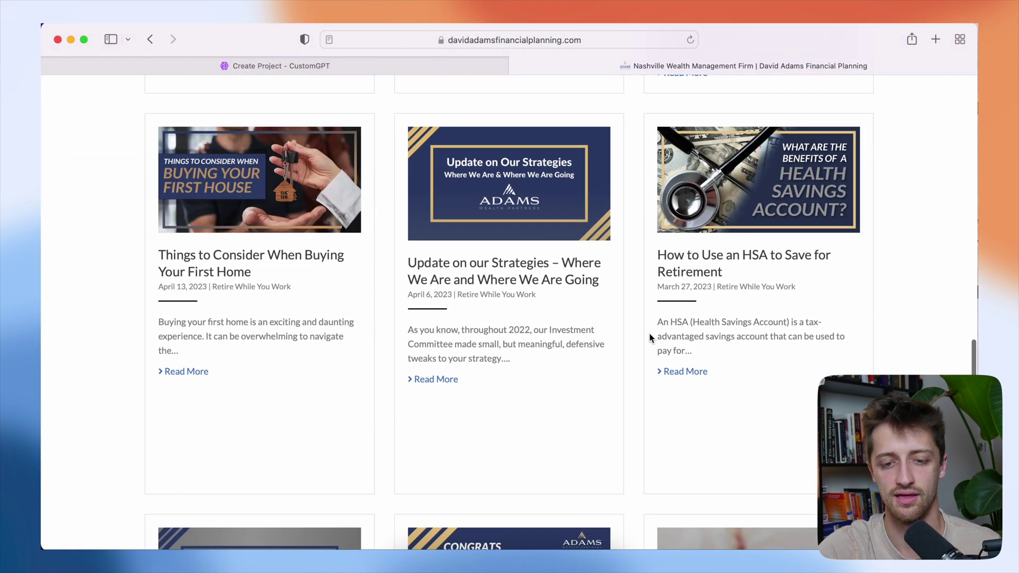
{"action": "scroll", "coordinate": [649, 334], "scroll_direction": "up", "scroll_amount": 20}
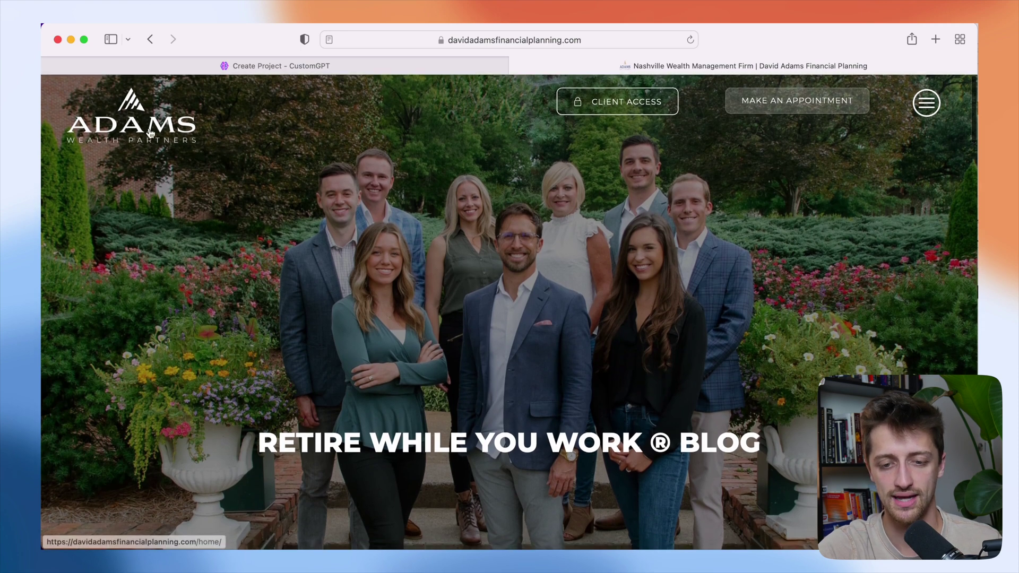
{"action": "left_click", "coordinate": [151, 134]}
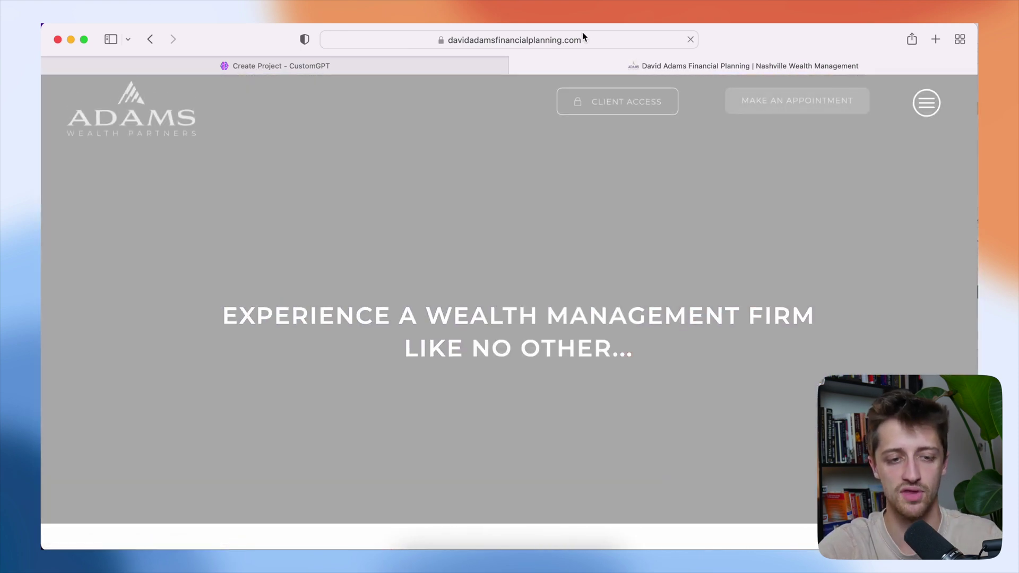
Load davidadamsfinancialplanning.com/sitemap.xml and copy the post-sitemap.xml address listed first.
{"action": "left_click", "coordinate": [582, 35]}
{"action": "left_click", "coordinate": [576, 38]}
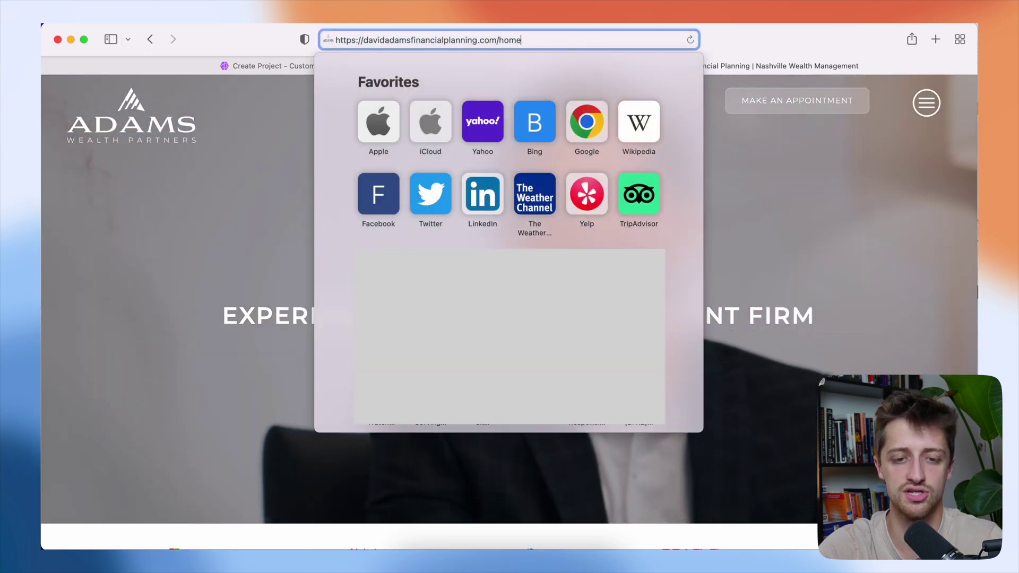
{"action": "key", "text": "BackSpace"}
{"action": "key", "text": "BackSpace"}
{"action": "key", "text": "BackSpace"}
{"action": "key", "text": "BackSpace"}
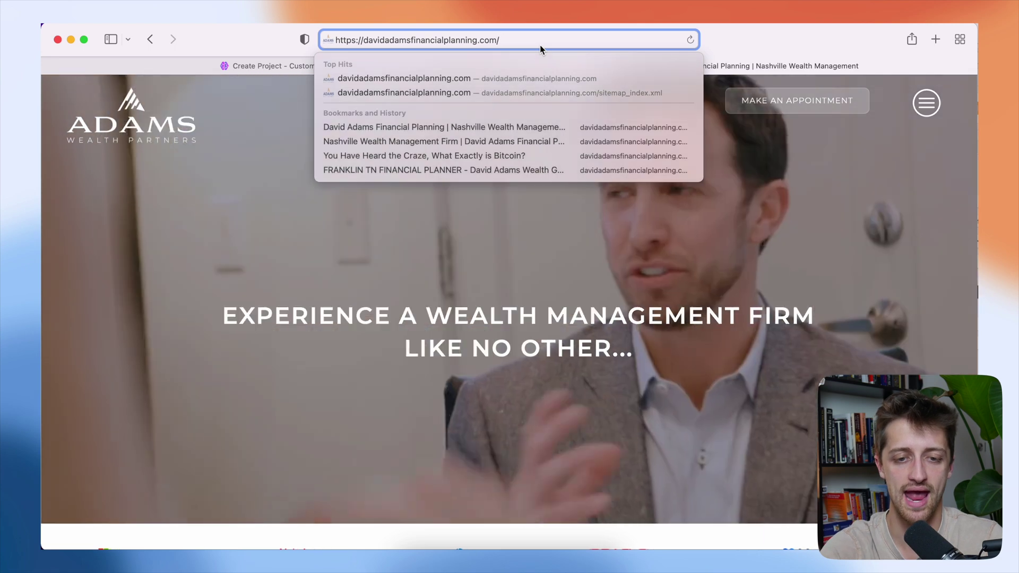
{"action": "type", "text": "sitemp"}
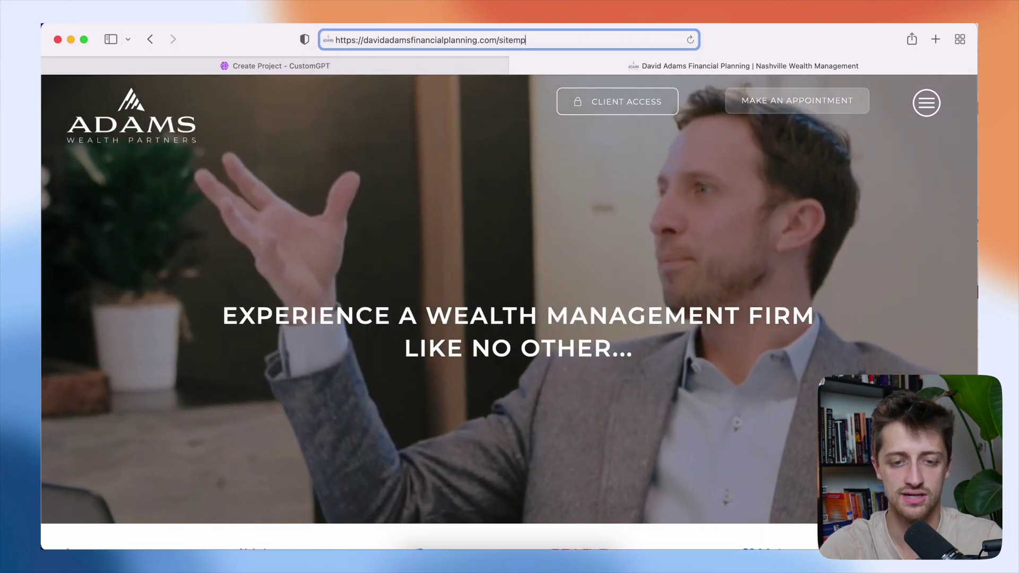
{"action": "key", "text": "BackSpace"}
{"action": "type", "text": "ap.xml"}
{"action": "key", "text": "Return"}
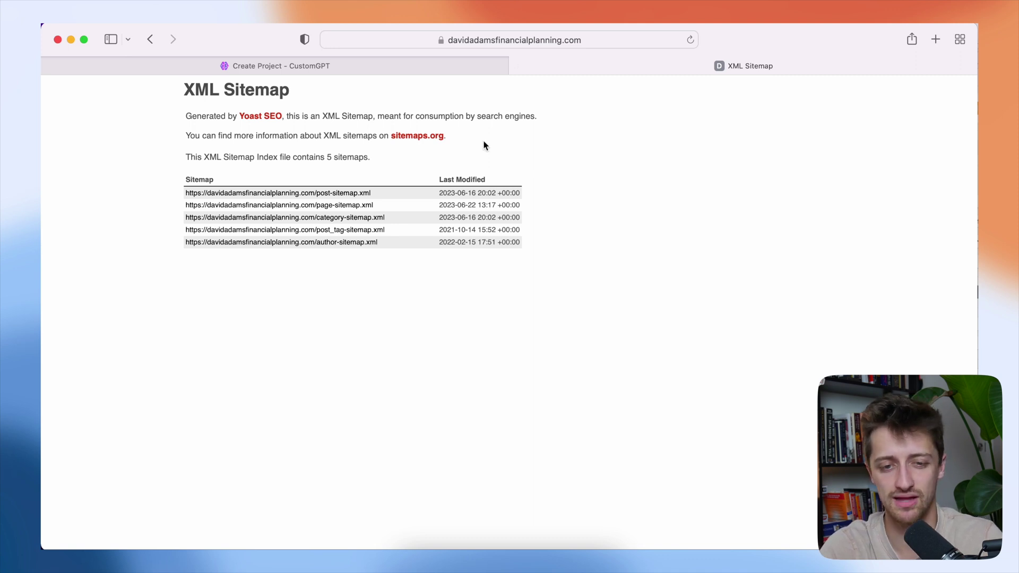
{"action": "left_click_drag", "start_coordinate": [375, 192], "coordinate": [185, 192]}
{"action": "key", "text": "super+c"}
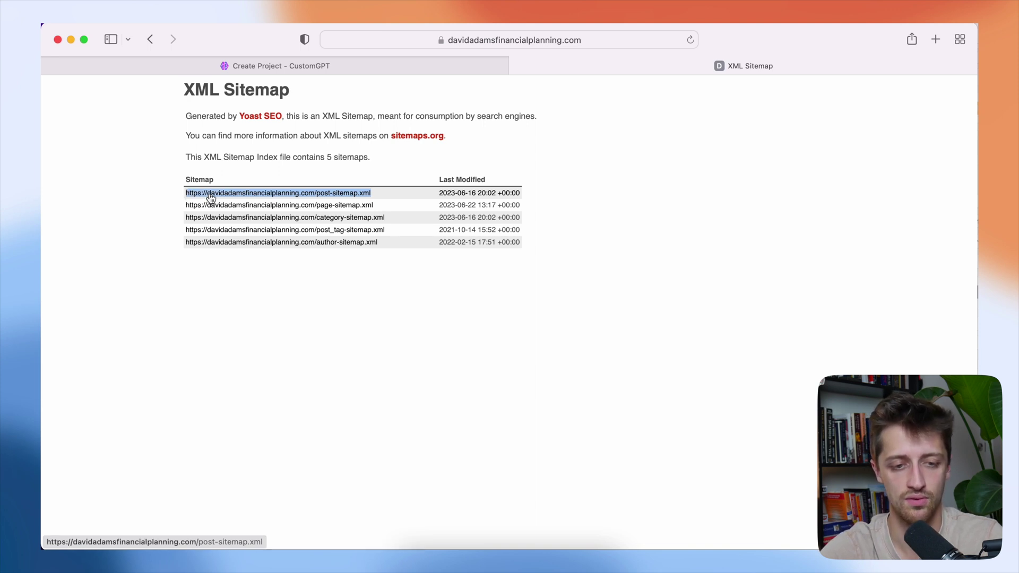
Paste the post-sitemap.xml URL as the Scope and create the project 'My Fake Bot'.
{"action": "left_click", "coordinate": [319, 67]}
{"action": "left_click", "coordinate": [389, 338]}
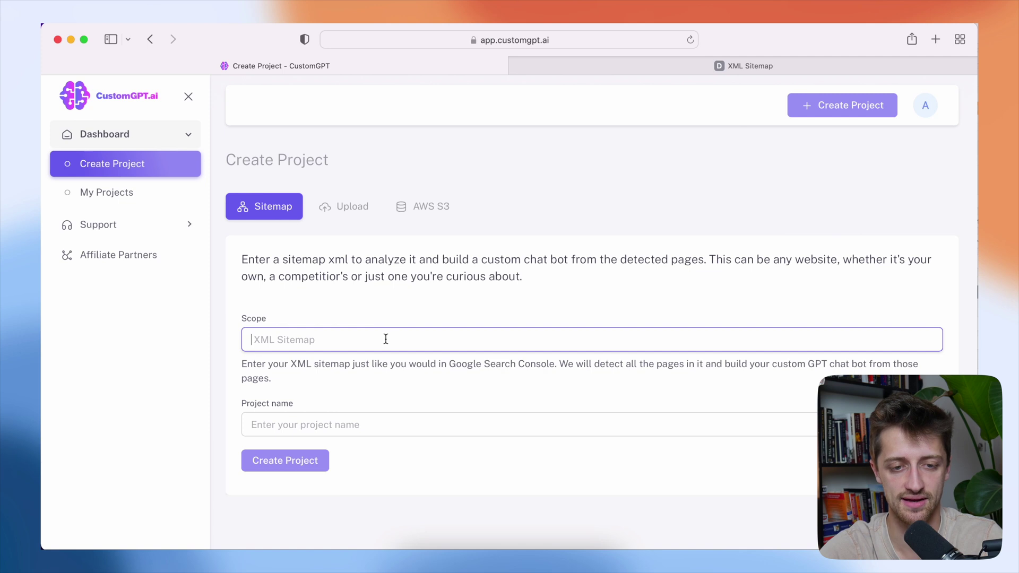
{"action": "key", "text": "super+v"}
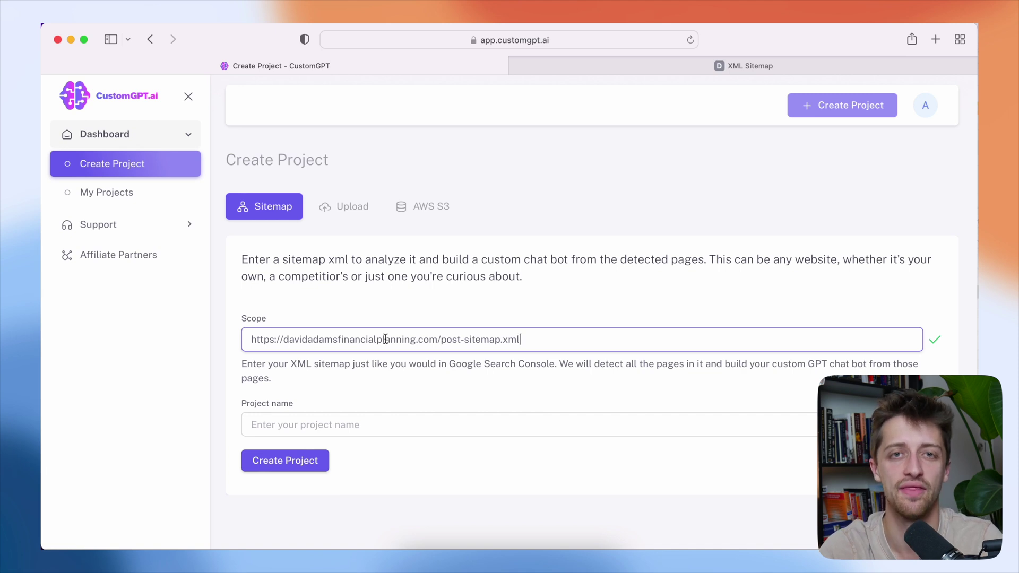
{"action": "left_click", "coordinate": [375, 416]}
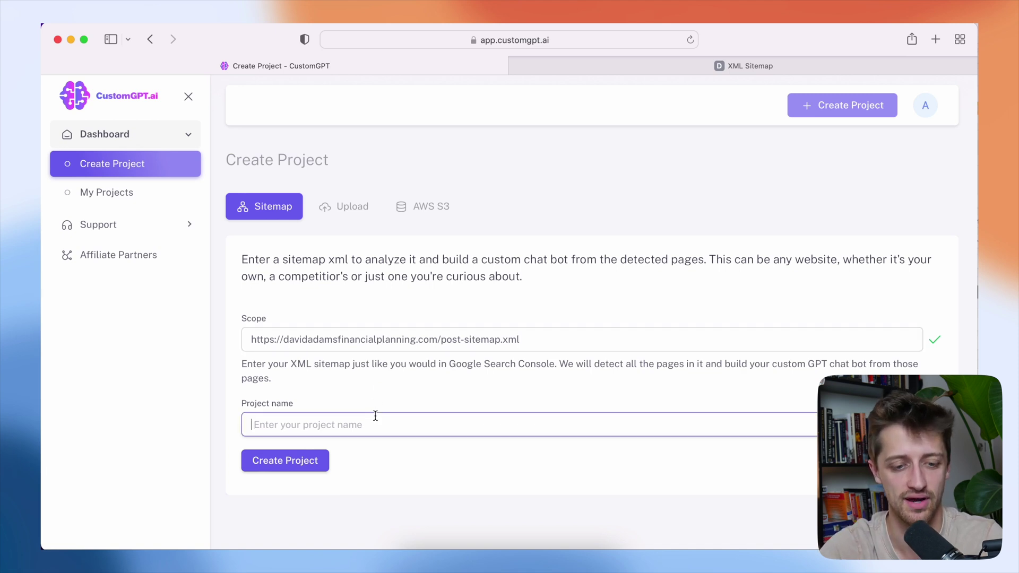
{"action": "type", "text": "My Fake Bot"}
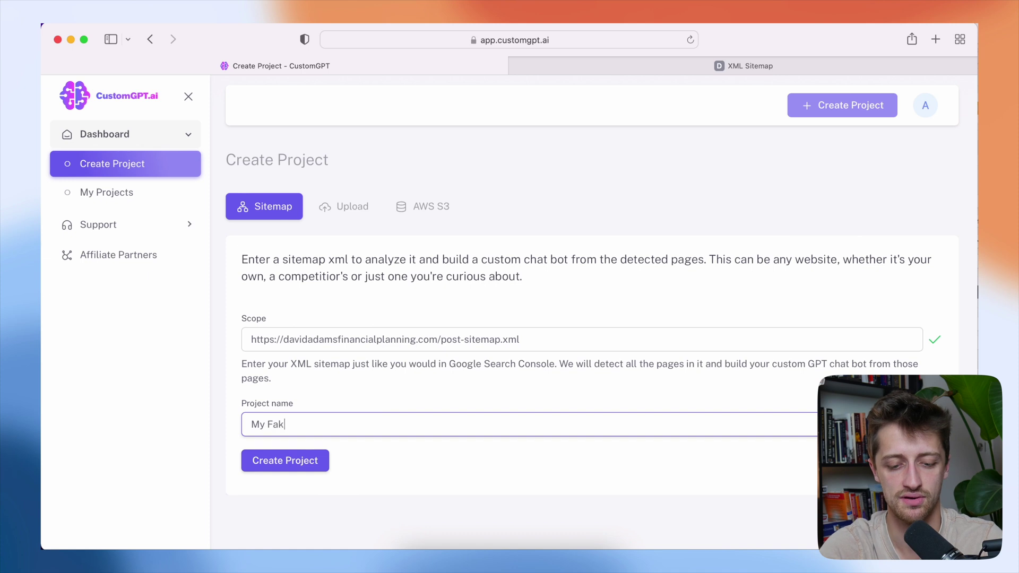
{"action": "left_click", "coordinate": [306, 464]}
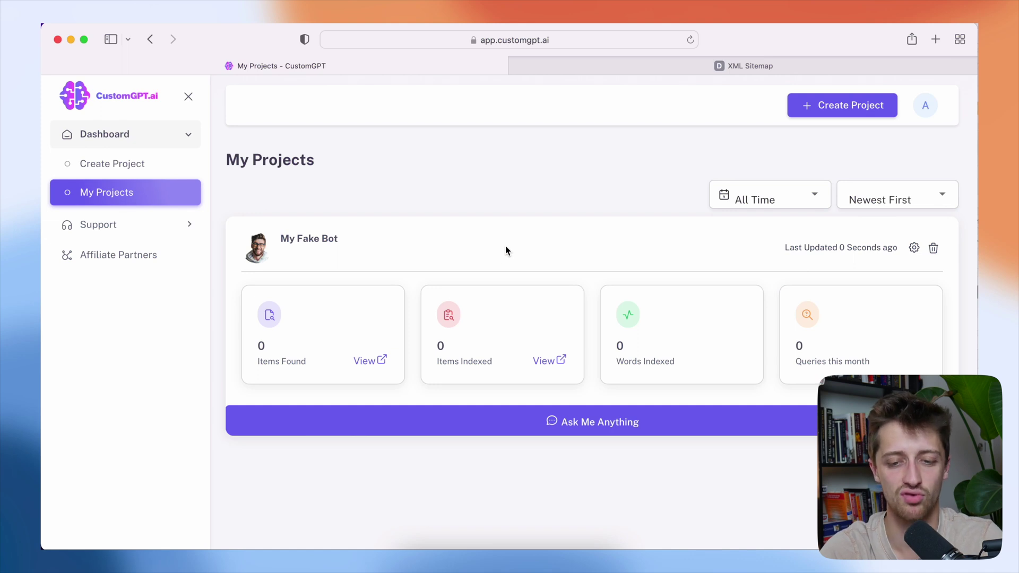
Scroll the queued Pages list for My Fake Bot, then go back to My Projects.
{"action": "left_click", "coordinate": [380, 363]}
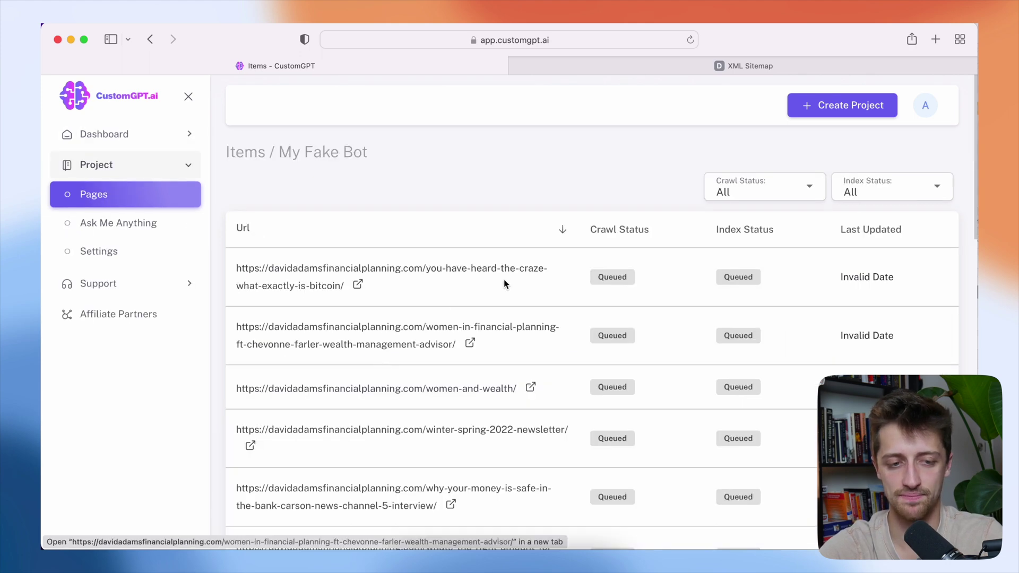
{"action": "scroll", "coordinate": [582, 334], "scroll_direction": "down", "scroll_amount": 5}
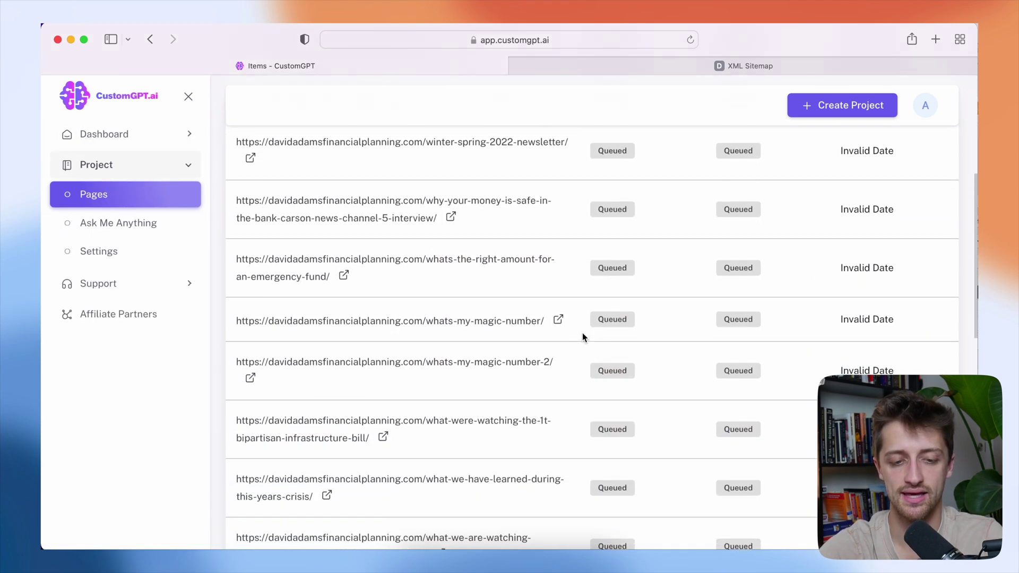
{"action": "scroll", "coordinate": [582, 333], "scroll_direction": "down", "scroll_amount": 10}
{"action": "scroll", "coordinate": [582, 332], "scroll_direction": "up", "scroll_amount": 10}
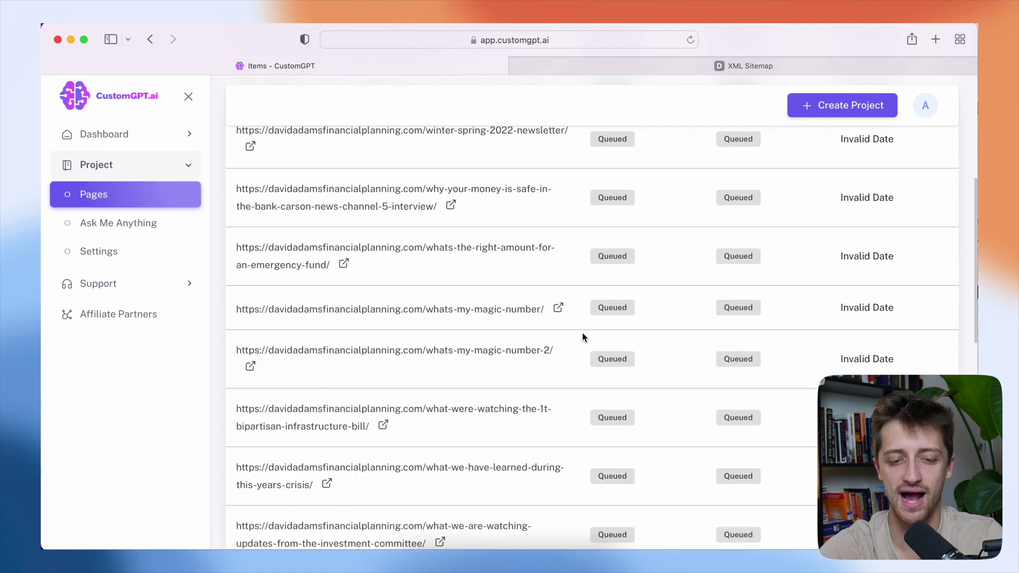
{"action": "scroll", "coordinate": [582, 333], "scroll_direction": "up", "scroll_amount": 5}
{"action": "scroll", "coordinate": [582, 333], "scroll_direction": "down", "scroll_amount": 10}
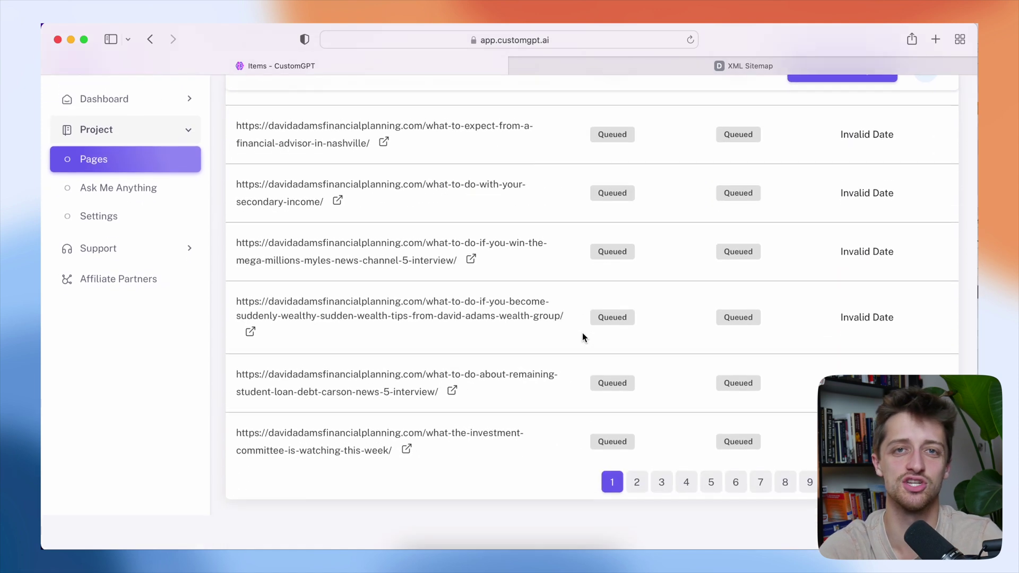
{"action": "scroll", "coordinate": [582, 333], "scroll_direction": "up", "scroll_amount": 10}
{"action": "left_click", "coordinate": [151, 40]}
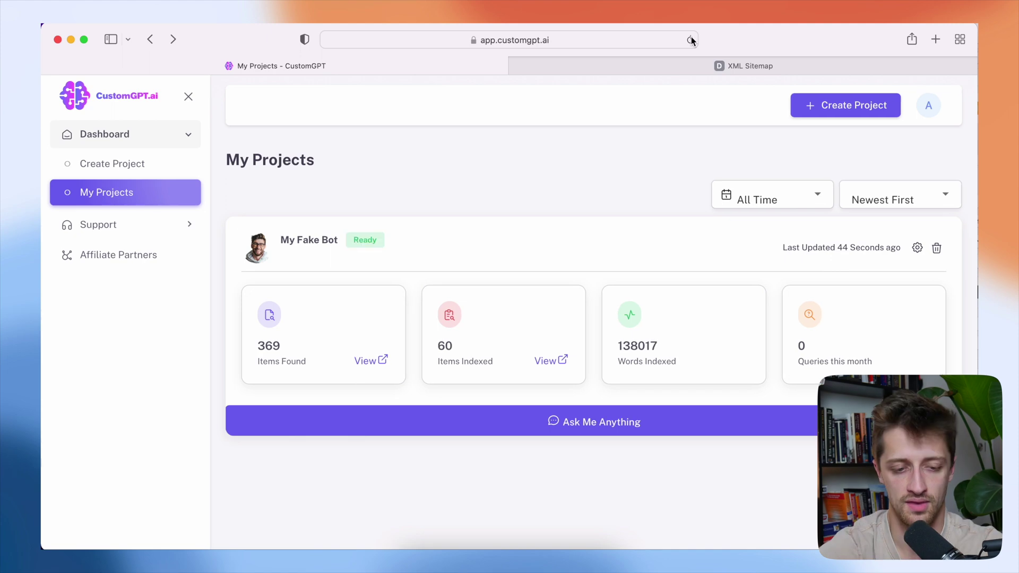
Reload My Projects repeatedly until all 369 items and 816087 words are indexed.
{"action": "left_click", "coordinate": [690, 40]}
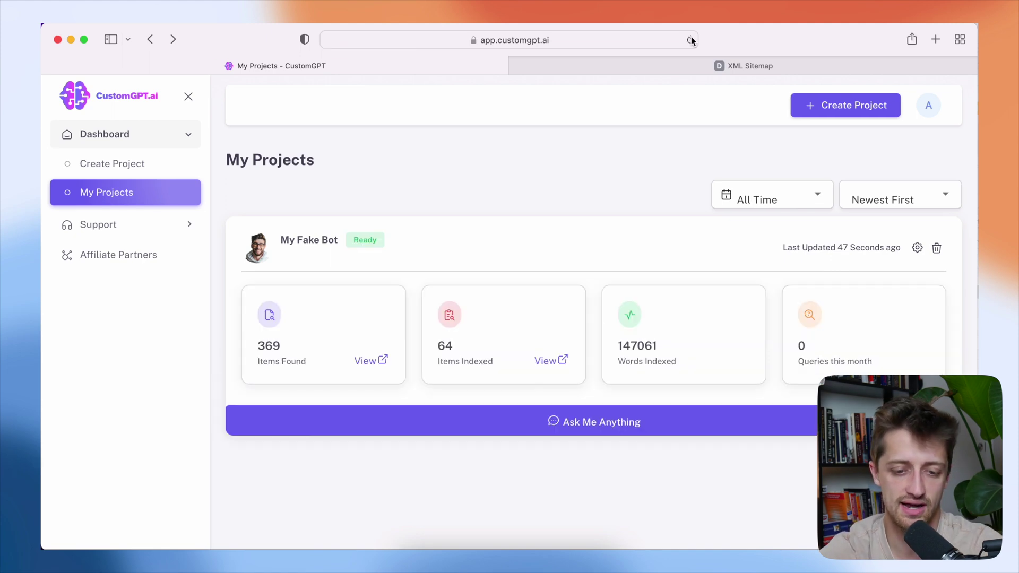
{"action": "left_click", "coordinate": [691, 40]}
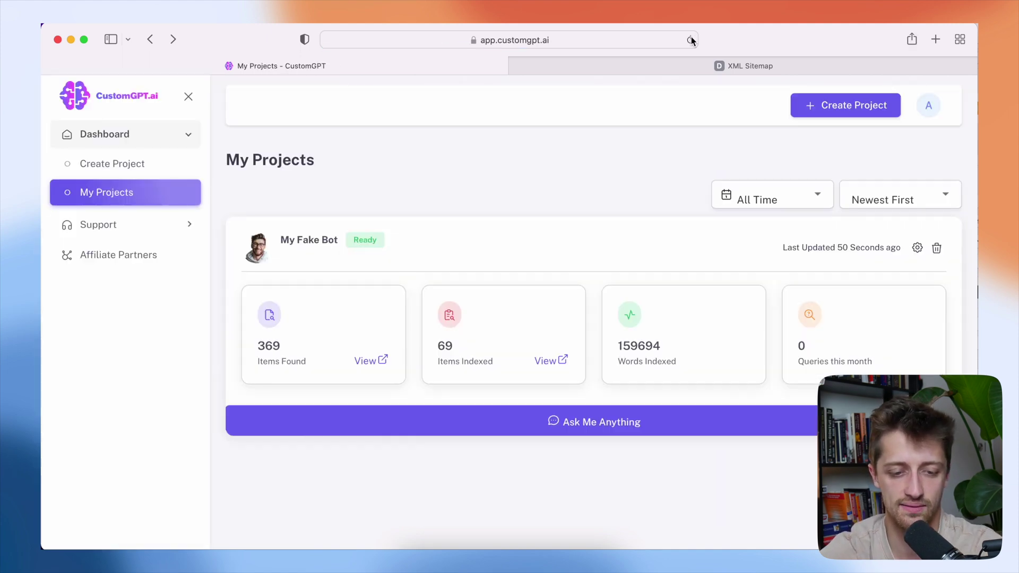
{"action": "left_click", "coordinate": [691, 40]}
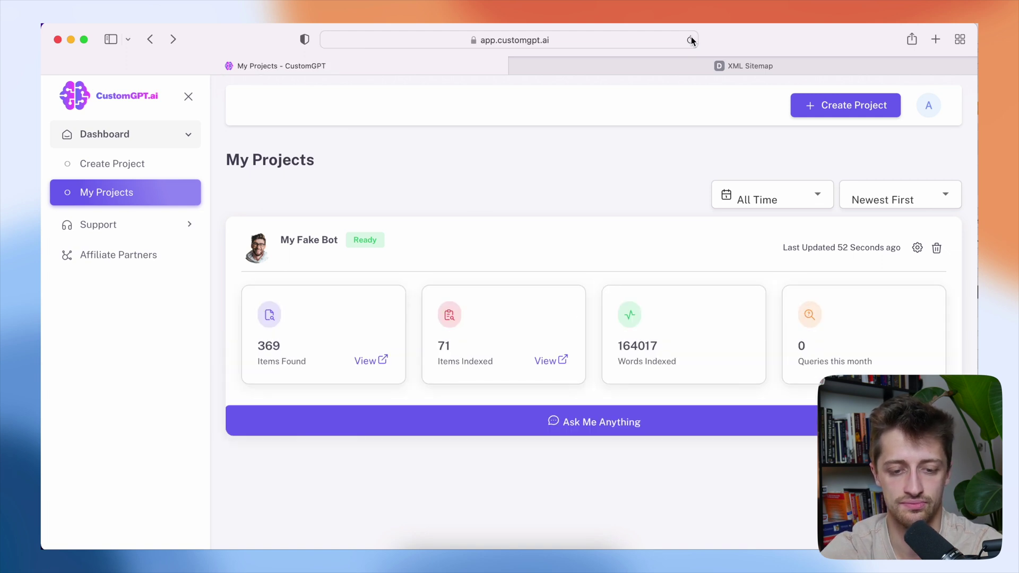
{"action": "left_click", "coordinate": [691, 40]}
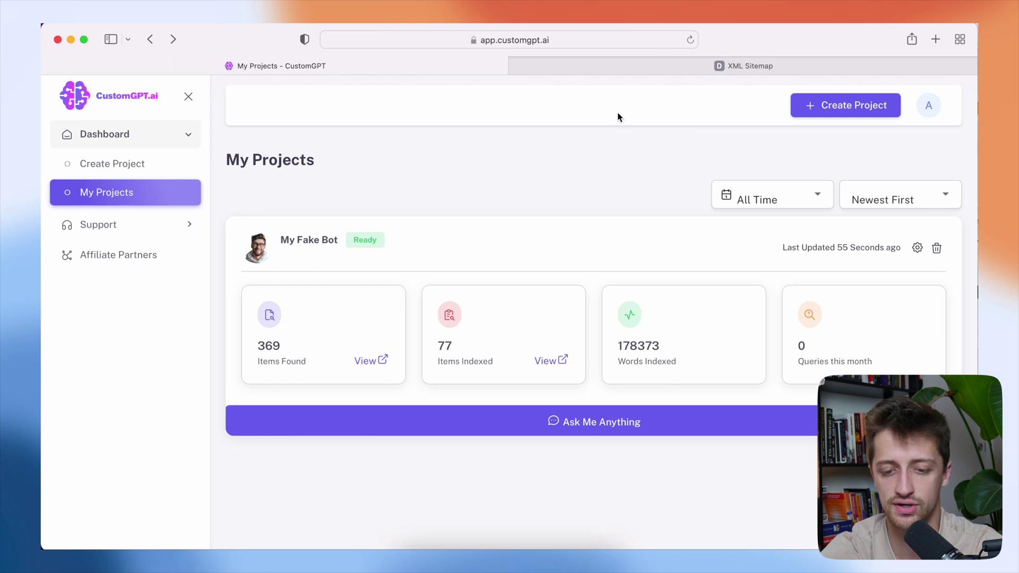
{"action": "left_click", "coordinate": [689, 40]}
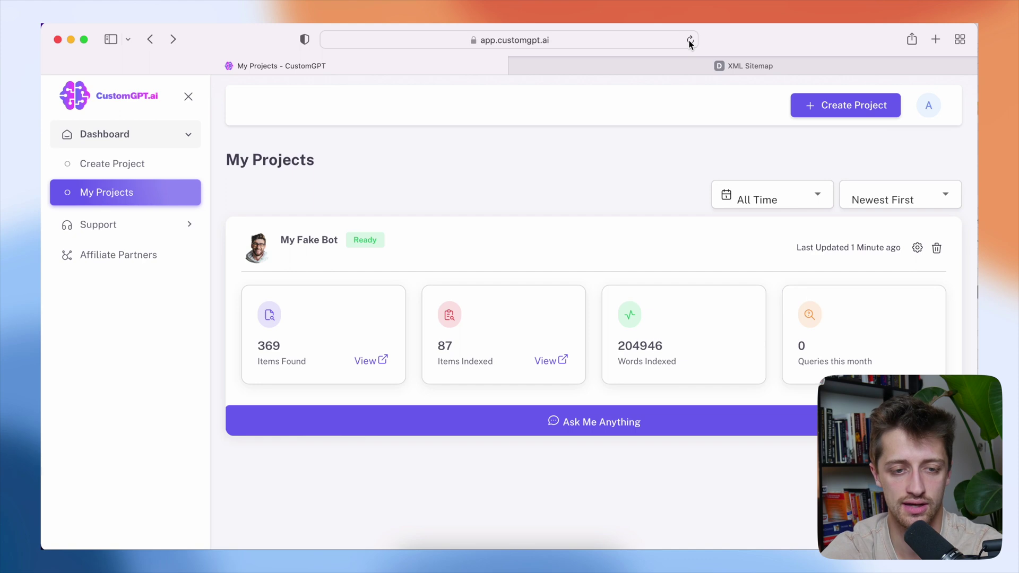
{"action": "left_click", "coordinate": [689, 41]}
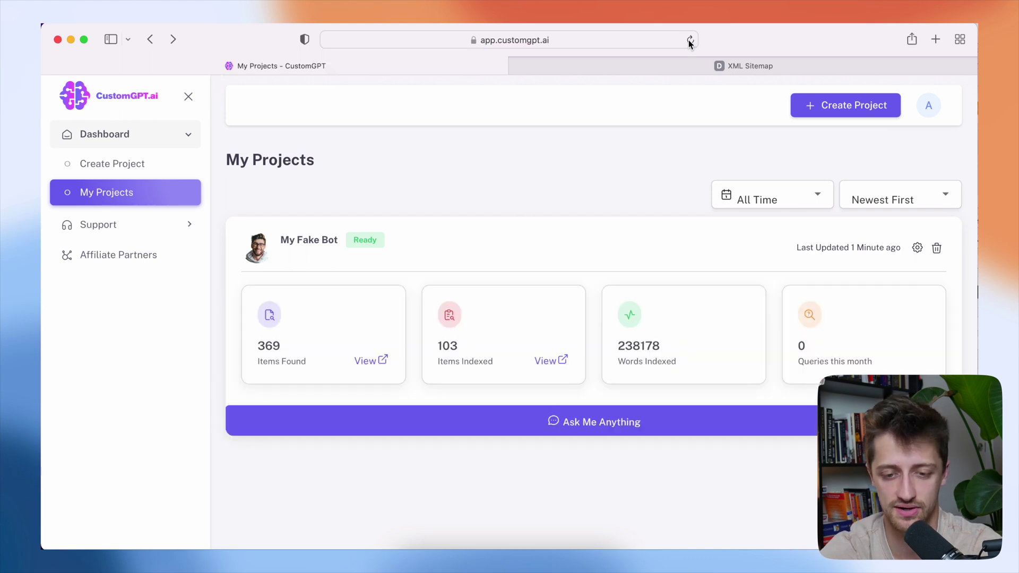
{"action": "left_click", "coordinate": [689, 40]}
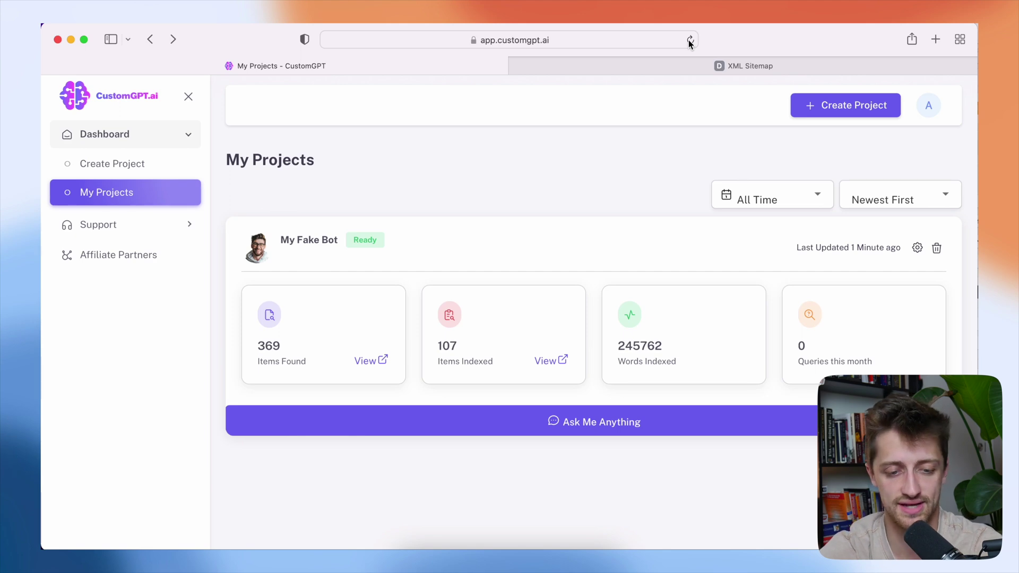
{"action": "left_click", "coordinate": [690, 40]}
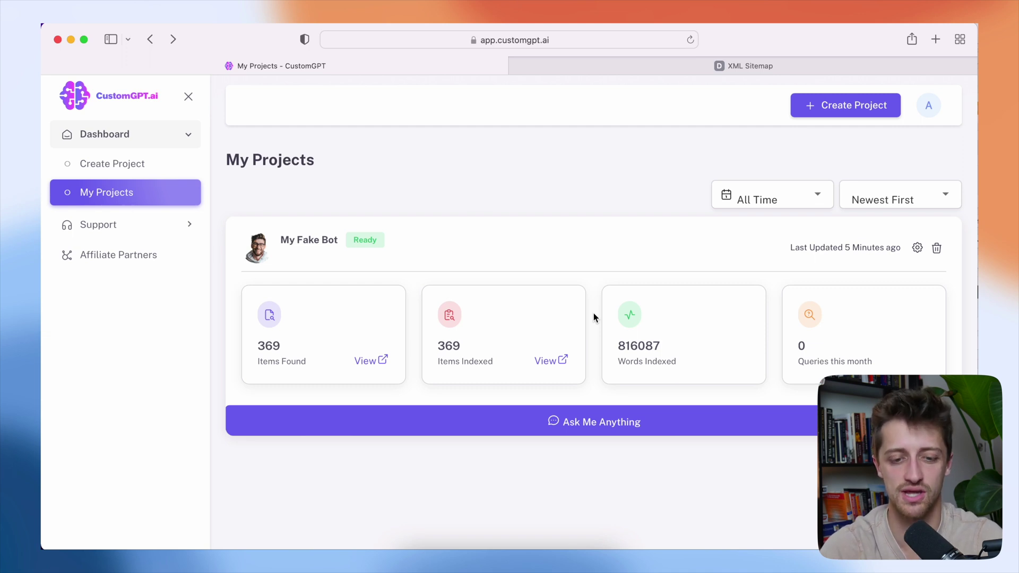
Open My Fake Bot's chat, glance at the sitemap and firm homepage tabs, then come back.
{"action": "left_click", "coordinate": [588, 417]}
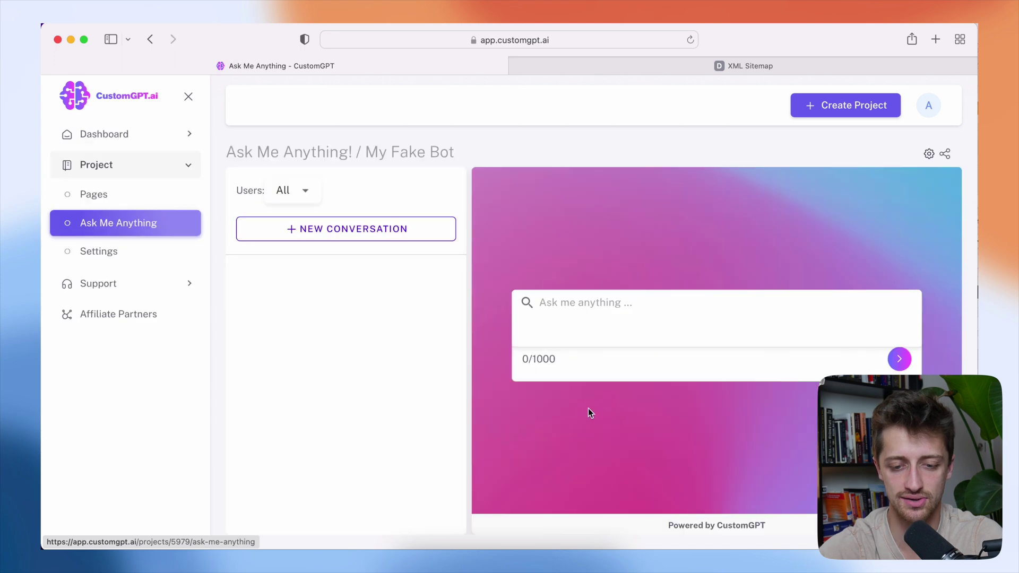
{"action": "left_click", "coordinate": [720, 62]}
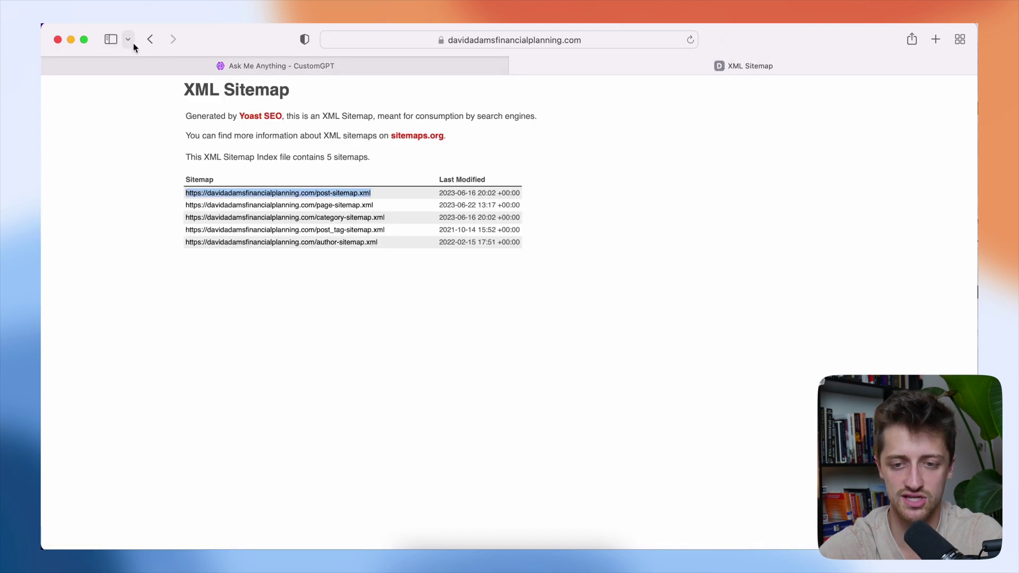
{"action": "left_click", "coordinate": [150, 39]}
{"action": "scroll", "coordinate": [611, 246], "scroll_direction": "down", "scroll_amount": 3}
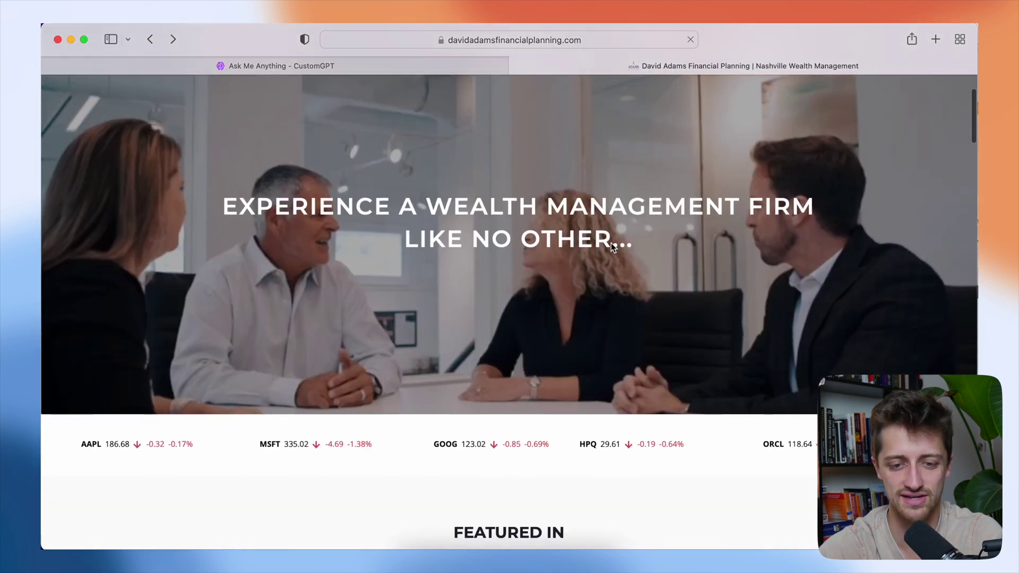
{"action": "scroll", "coordinate": [610, 245], "scroll_direction": "up", "scroll_amount": 3}
{"action": "left_click", "coordinate": [405, 69]}
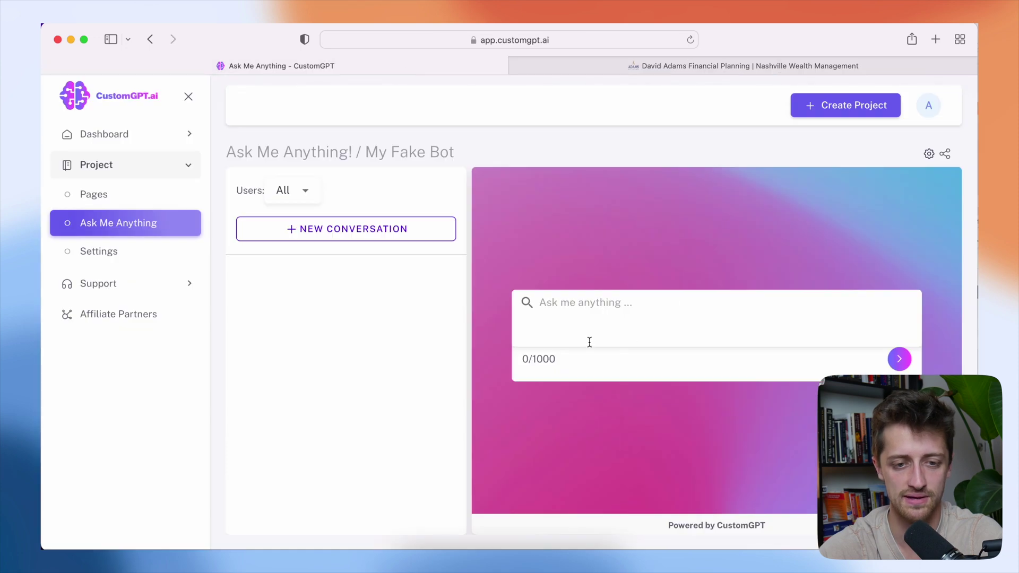
Ask the bot whether a new graduate with student debt should pay it down fast.
{"action": "type", "text": "Hey ij"}
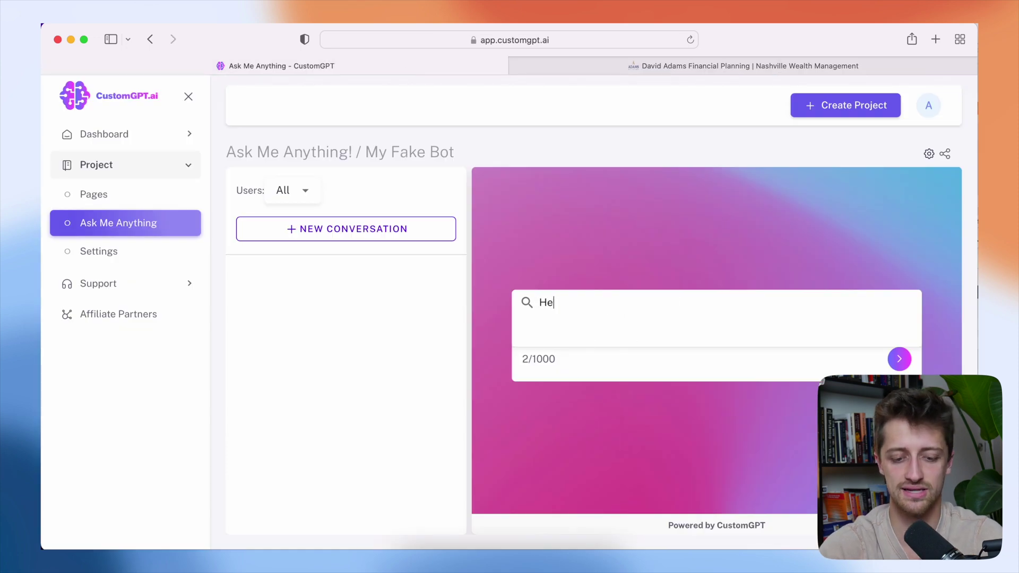
{"action": "key", "text": "BackSpace"}
{"action": "key", "text": "BackSpace"}
{"action": "key", "text": "BackSpace"}
{"action": "type", "text": "I just graduate"}
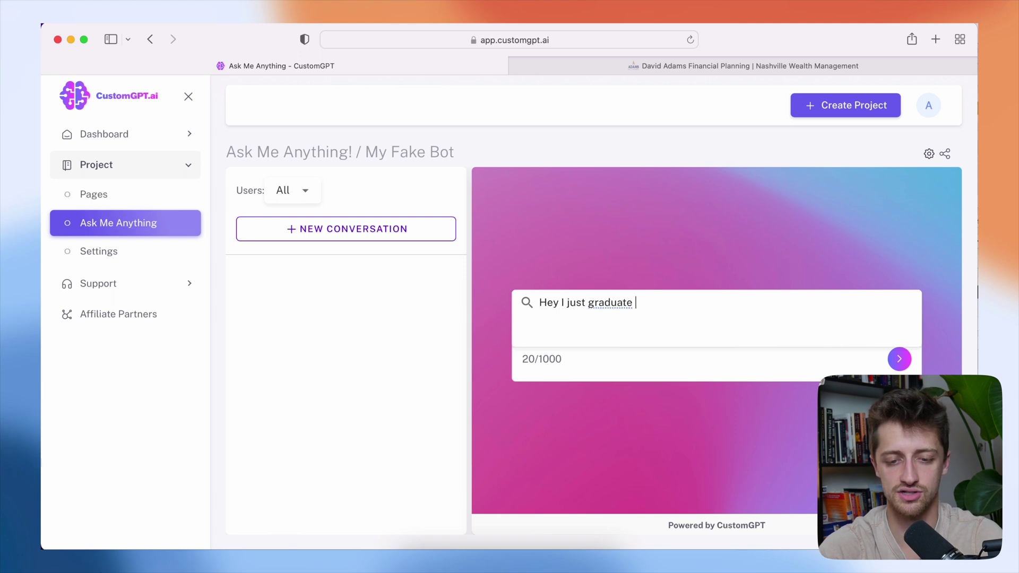
{"action": "key", "text": "BackSpace"}
{"action": "type", "text": "d "}
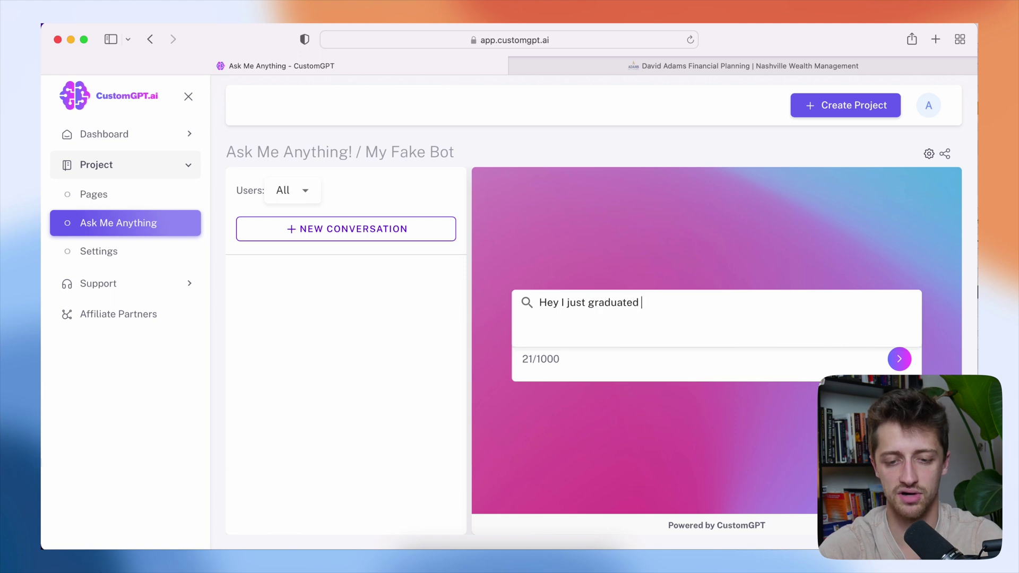
{"action": "type", "text": "college with a bunch of student debt, should I pay this"}
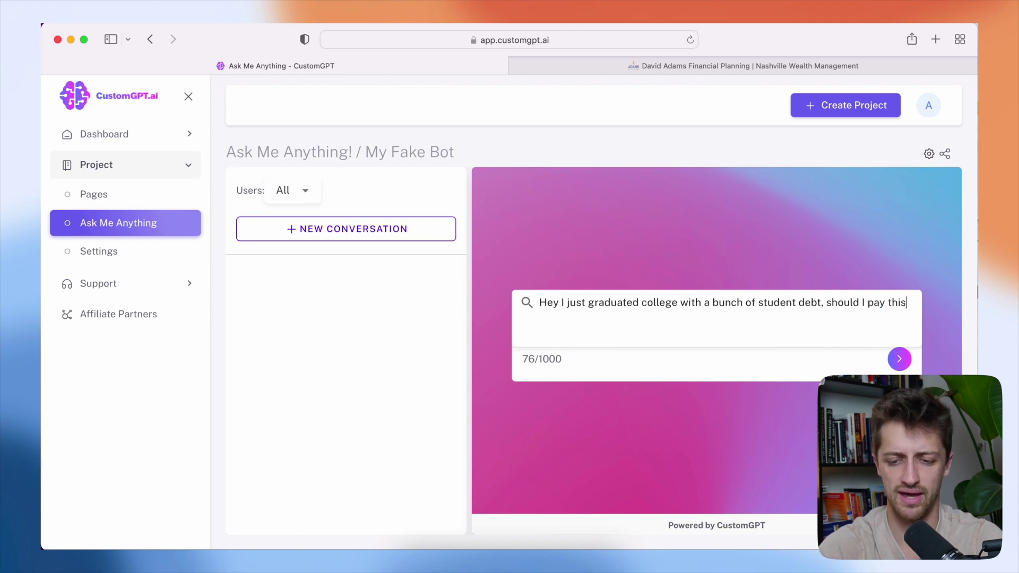
{"action": "type", "text": " down fast?"}
{"action": "key", "text": "Return"}
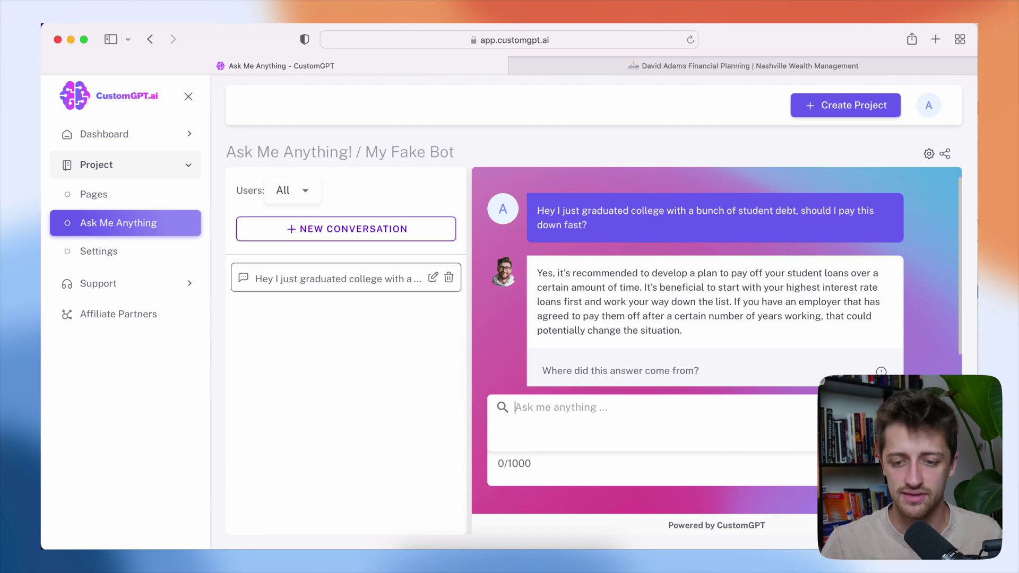
Ask the bot 'What kind of clients do you guys serve?'.
{"action": "type", "text": "What "}
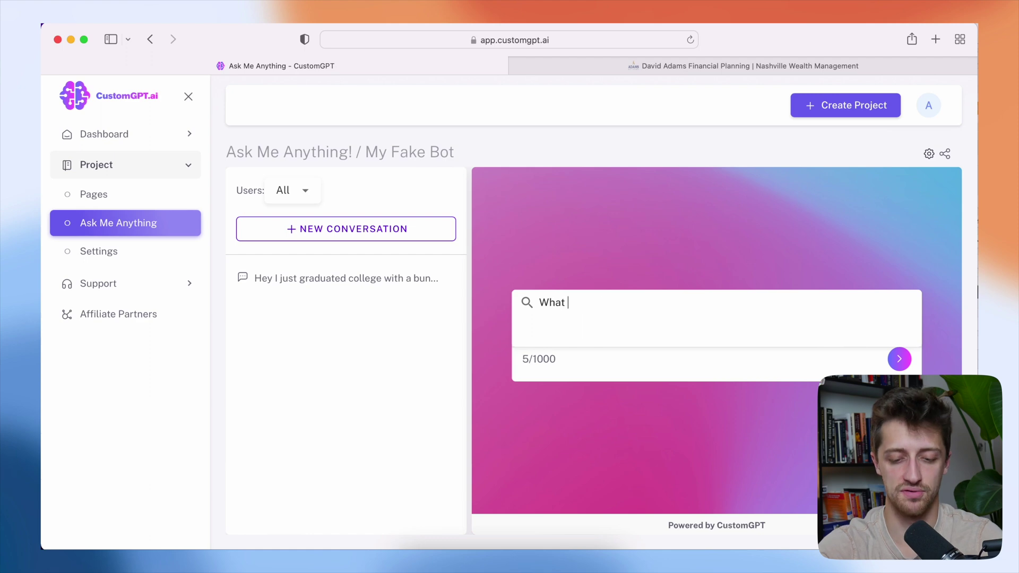
{"action": "type", "text": "kind of clients do you guys serve?"}
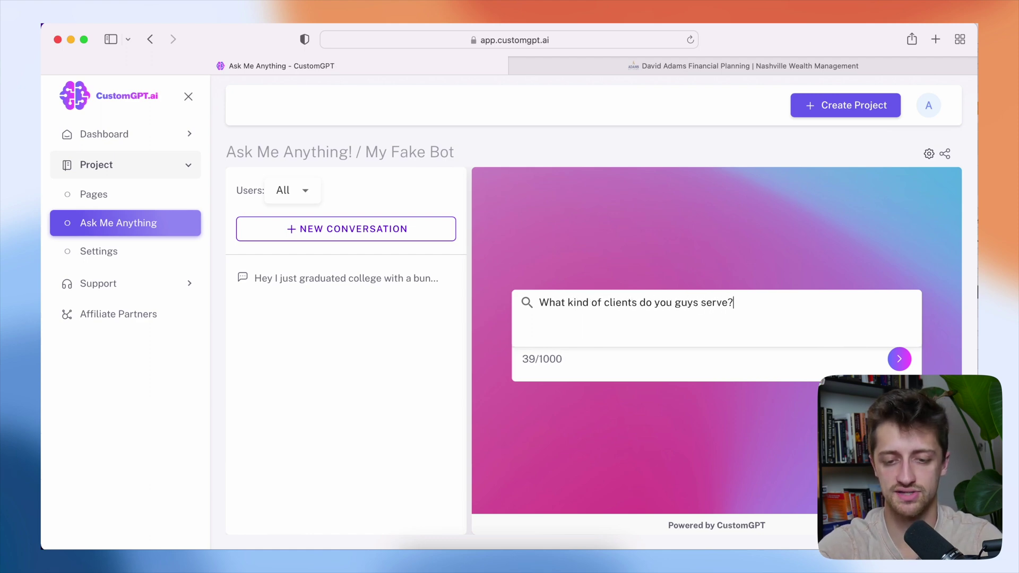
{"action": "key", "text": "Return"}
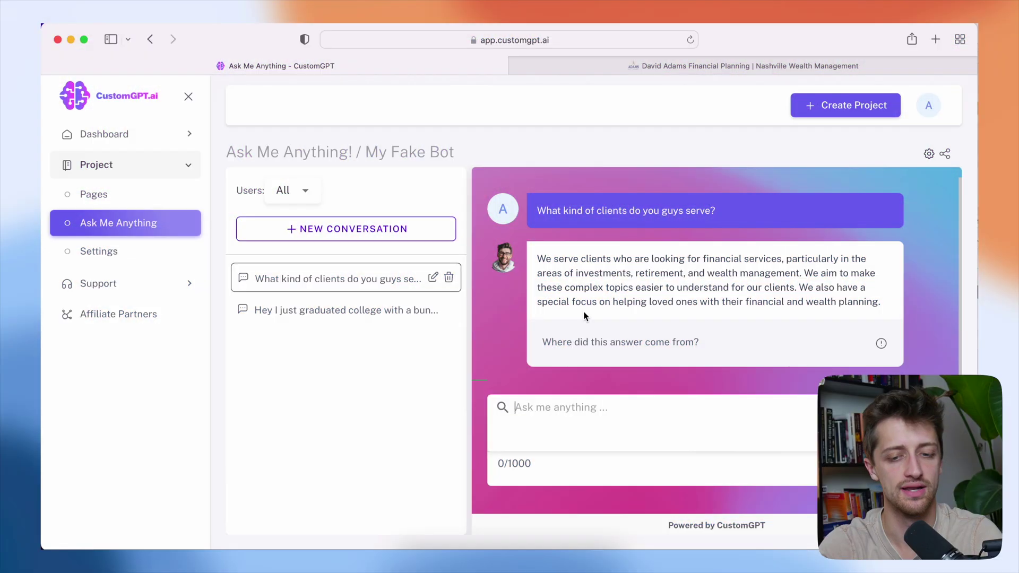
In the Chatbot settings, replace the 'Ask Me Anything ...' default prompt with 'What's Up'.
{"action": "left_click", "coordinate": [161, 251]}
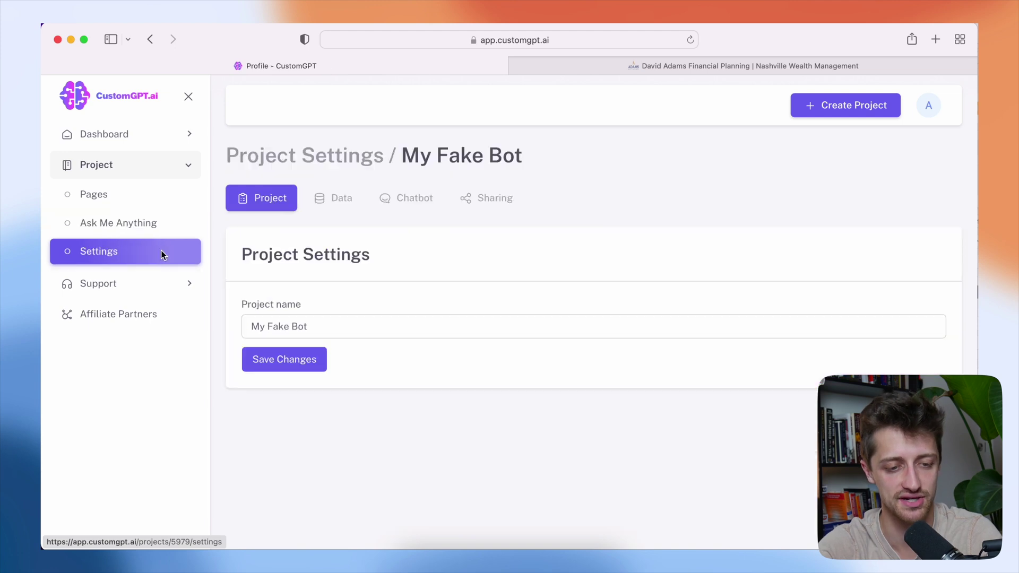
{"action": "left_click", "coordinate": [418, 205]}
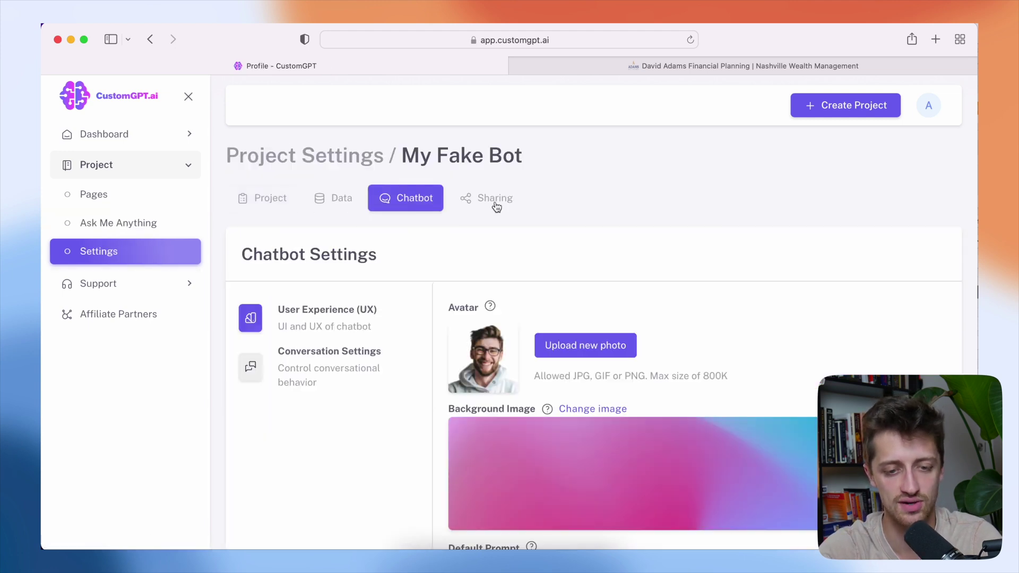
{"action": "scroll", "coordinate": [503, 289], "scroll_direction": "down", "scroll_amount": 3}
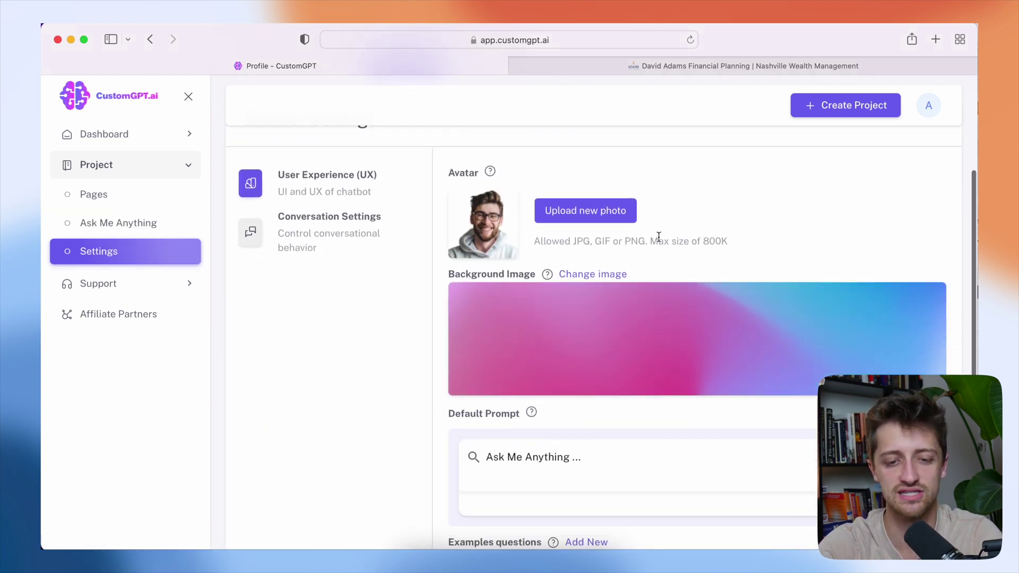
{"action": "scroll", "coordinate": [663, 239], "scroll_direction": "down", "scroll_amount": 2}
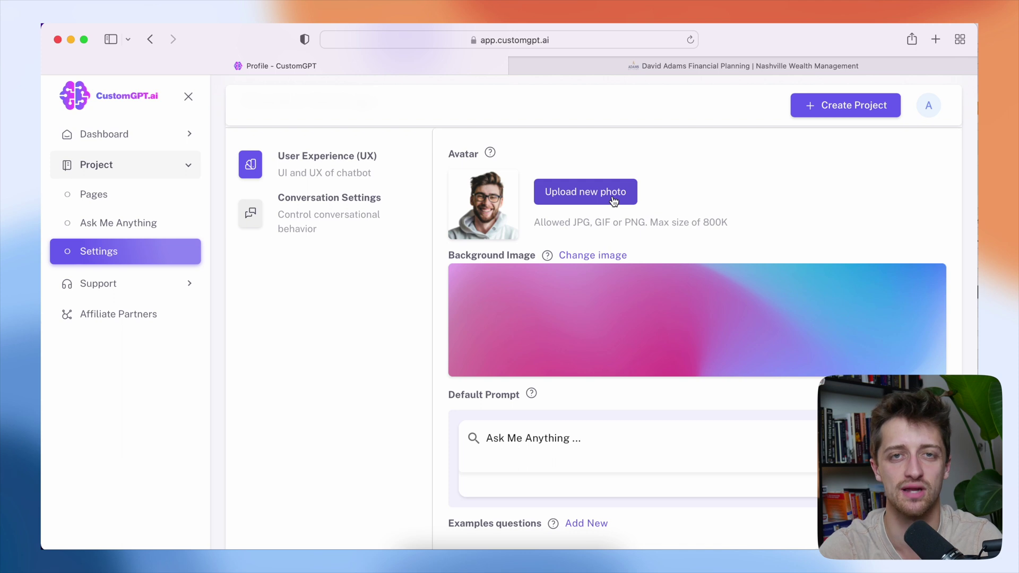
{"action": "scroll", "coordinate": [643, 284], "scroll_direction": "down", "scroll_amount": 1}
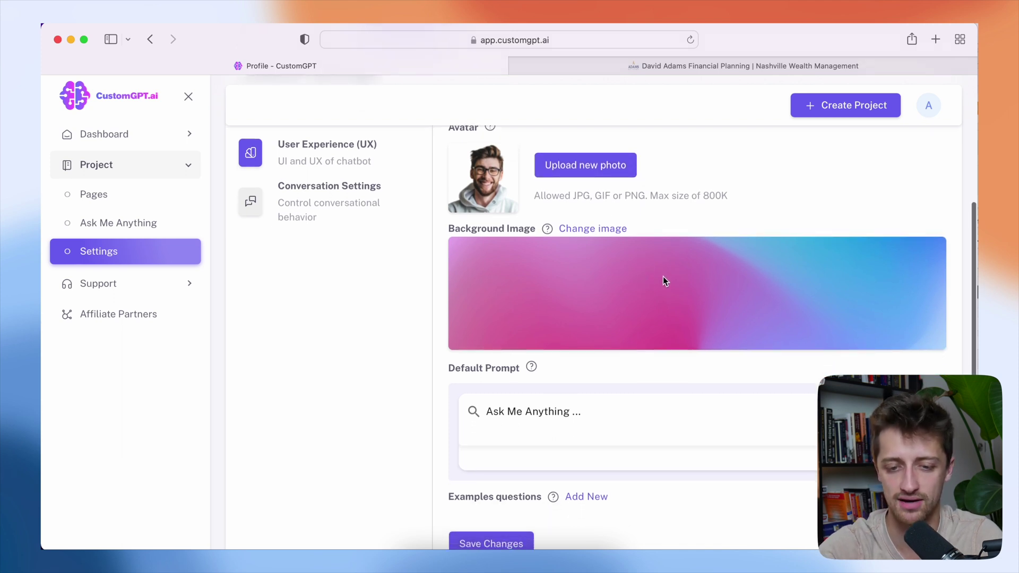
{"action": "scroll", "coordinate": [664, 279], "scroll_direction": "down", "scroll_amount": 1}
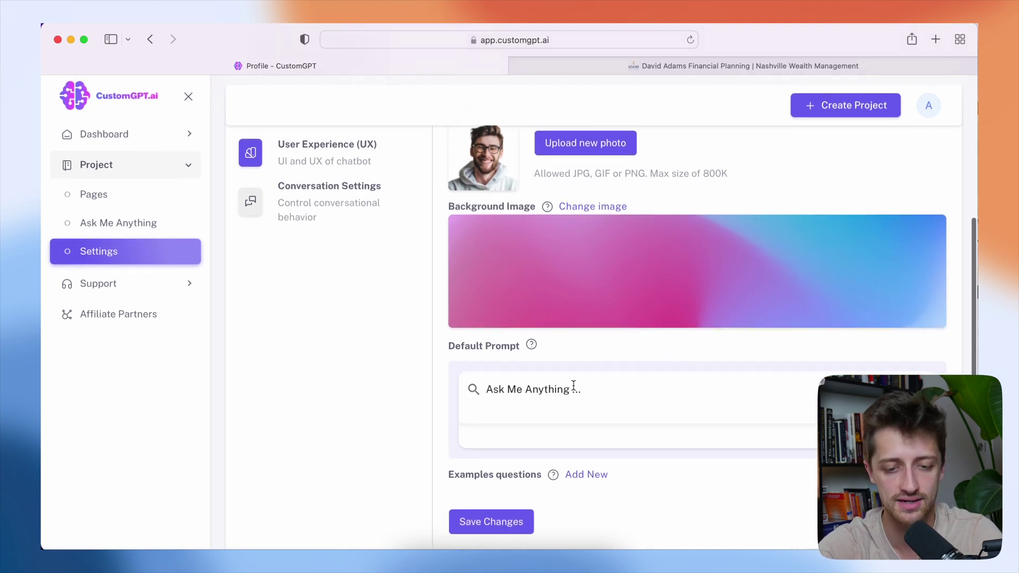
{"action": "left_click_drag", "start_coordinate": [607, 403], "coordinate": [471, 389]}
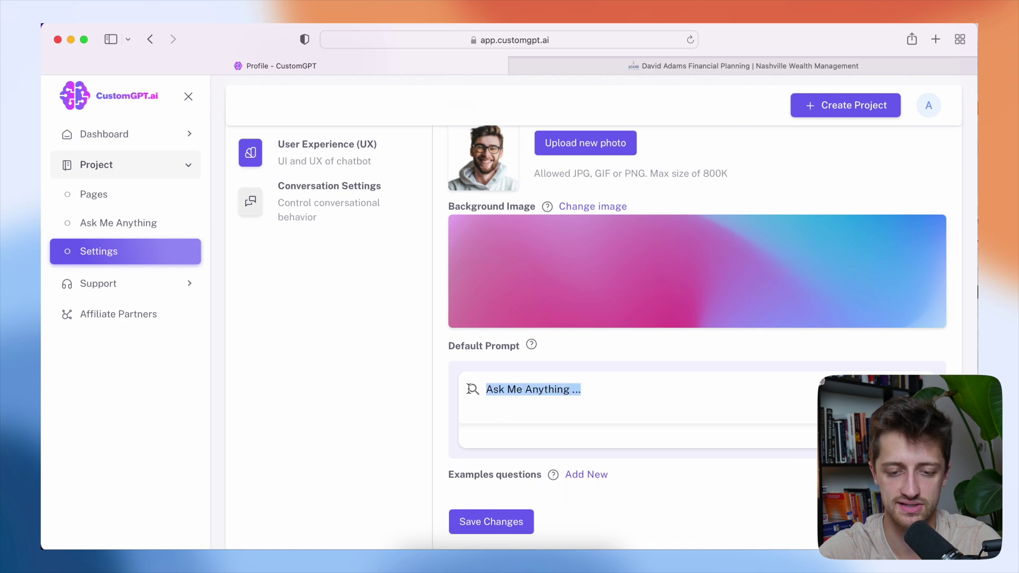
{"action": "type", "text": "What's Up!"}
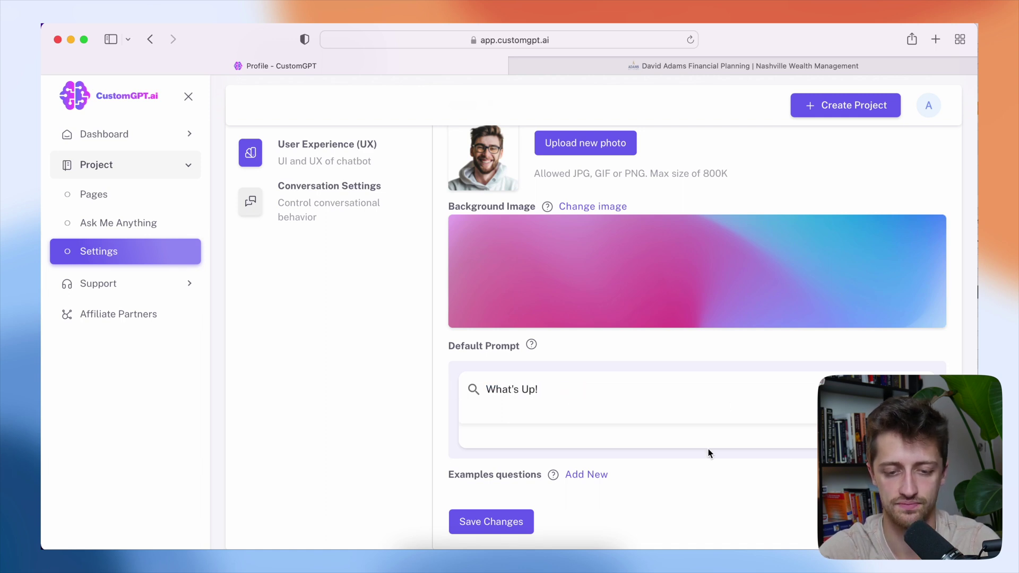
{"action": "scroll", "coordinate": [637, 472], "scroll_direction": "down", "scroll_amount": 1}
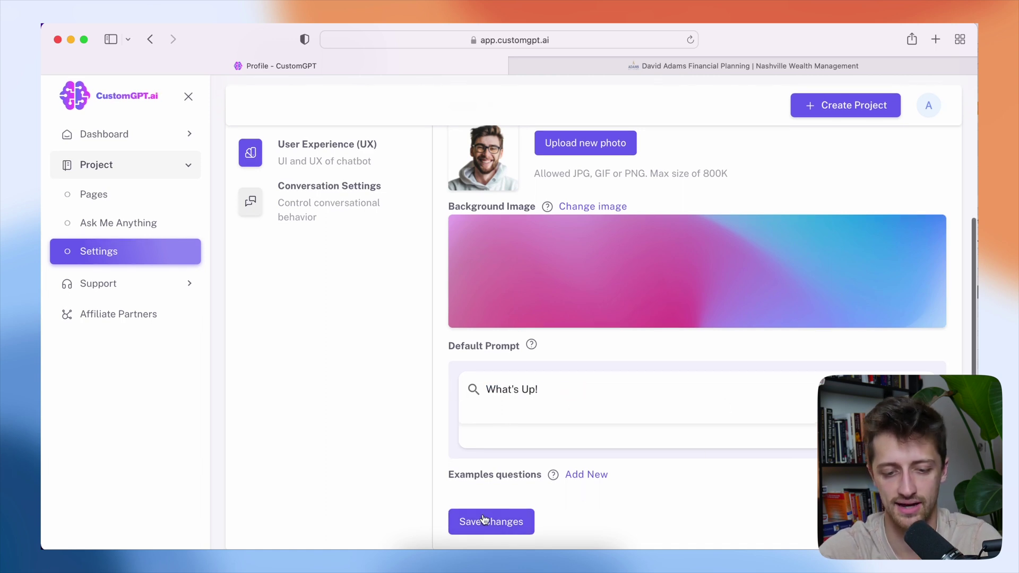
{"action": "scroll", "coordinate": [537, 241], "scroll_direction": "up", "scroll_amount": 4}
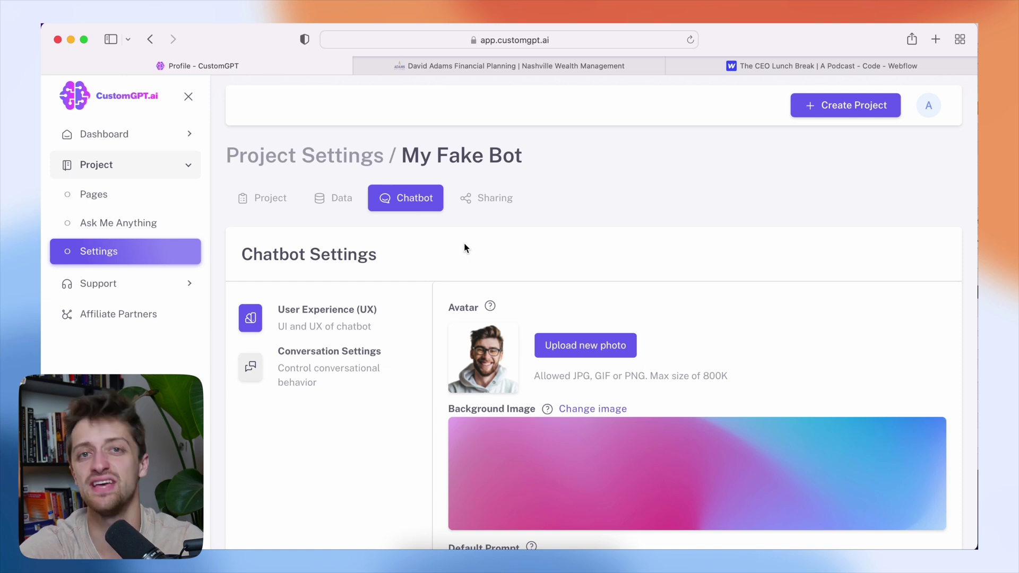
Enable Live Chat under Sharing, copy its embed script, and go to Webflow's Custom code page.
{"action": "left_click", "coordinate": [481, 206]}
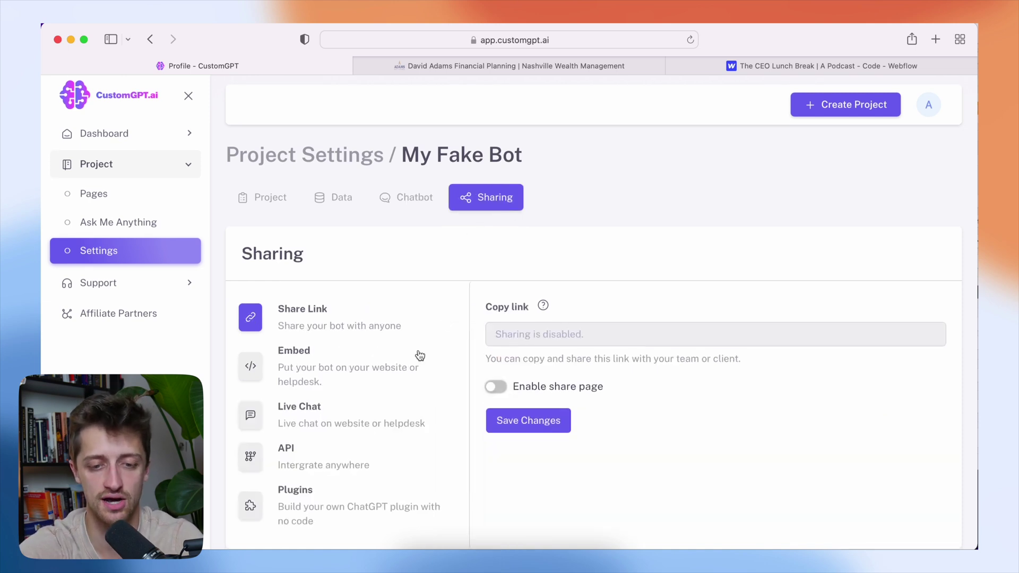
{"action": "left_click", "coordinate": [379, 411]}
{"action": "left_click", "coordinate": [496, 335]}
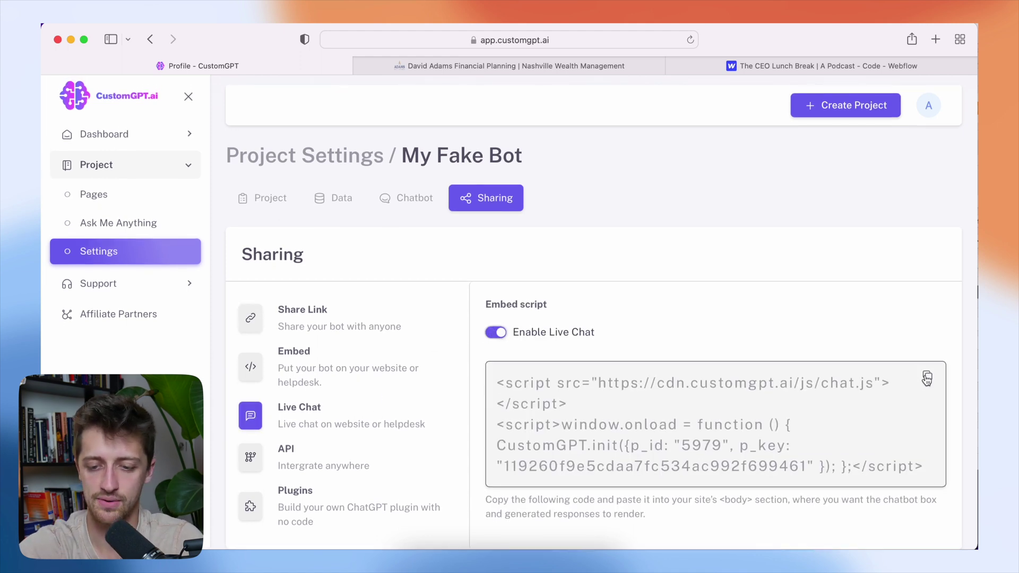
{"action": "left_click", "coordinate": [927, 375]}
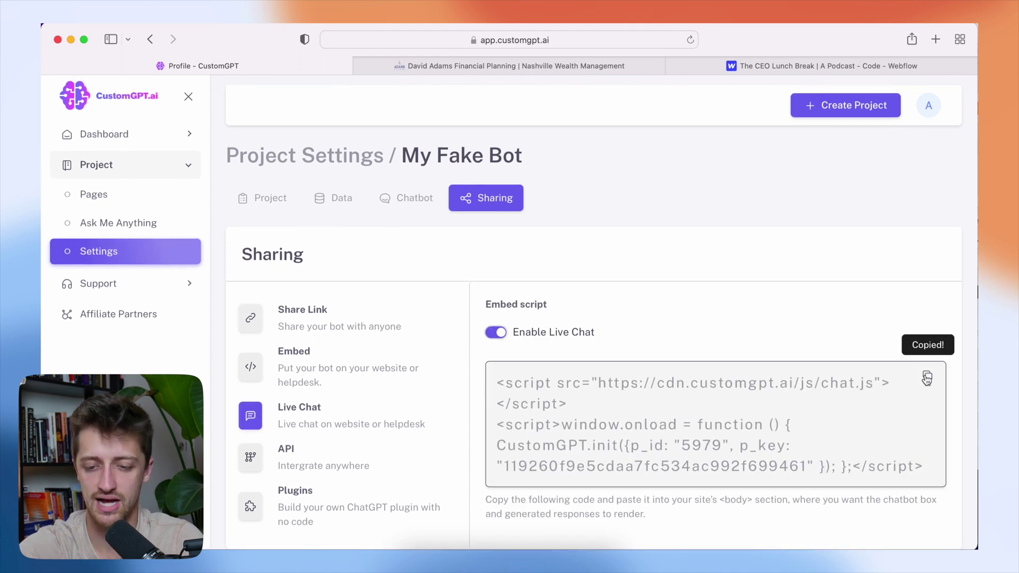
{"action": "left_click", "coordinate": [857, 65]}
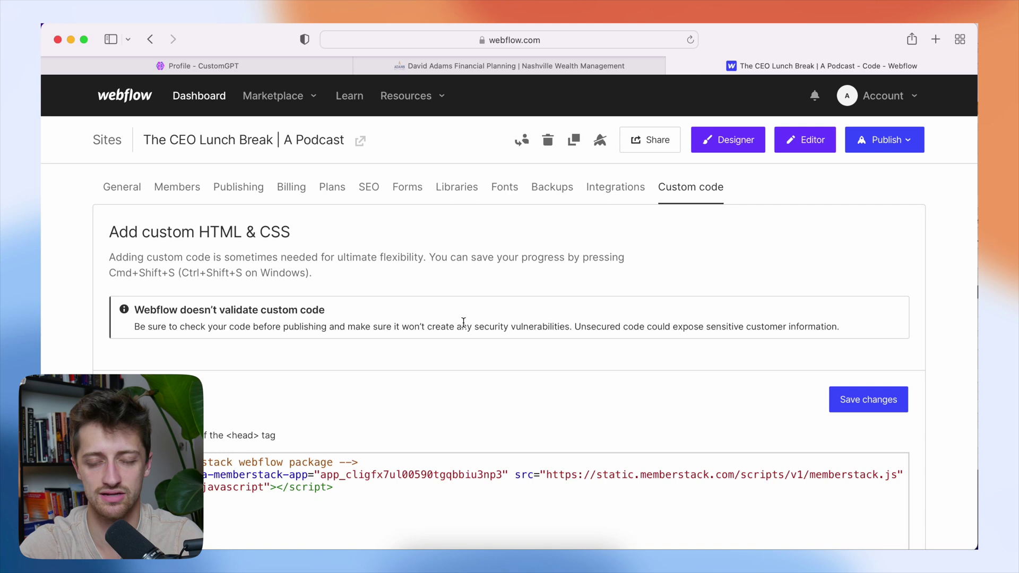
Paste the CustomGPT live-chat script into the Webflow head code and save the changes.
{"action": "scroll", "coordinate": [463, 322], "scroll_direction": "down", "scroll_amount": 3}
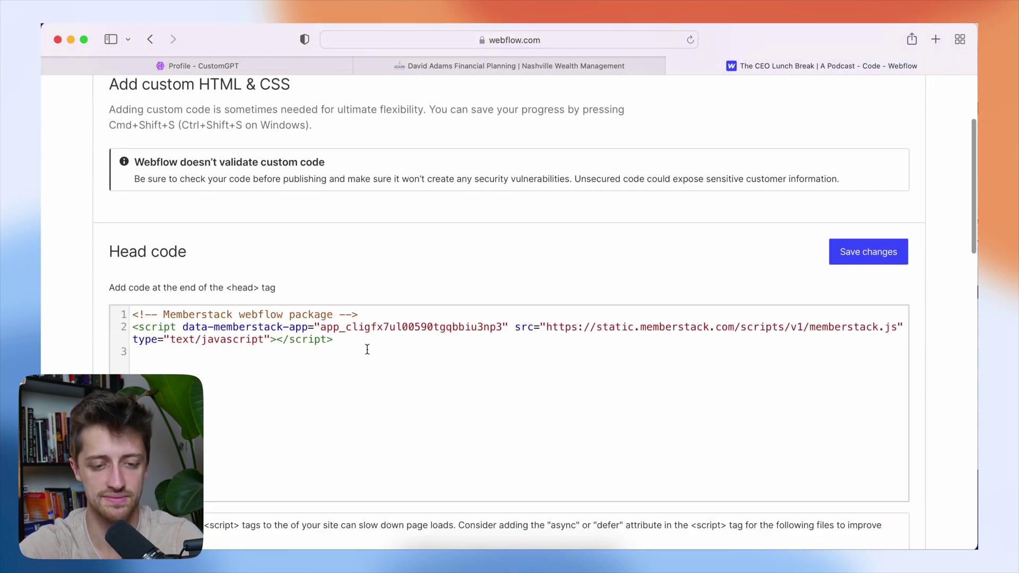
{"action": "key", "text": "Return"}
{"action": "key", "text": "super+v"}
{"action": "left_click", "coordinate": [871, 253]}
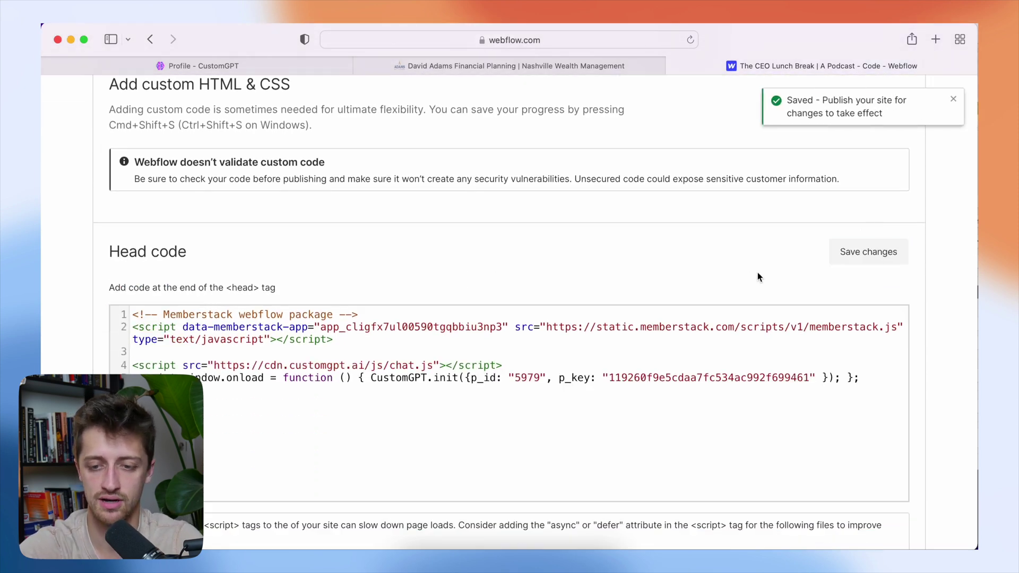
Publish The CEO Lunch Break to both domains and open the live staging page.
{"action": "scroll", "coordinate": [762, 221], "scroll_direction": "up", "scroll_amount": 3}
{"action": "left_click", "coordinate": [878, 159]}
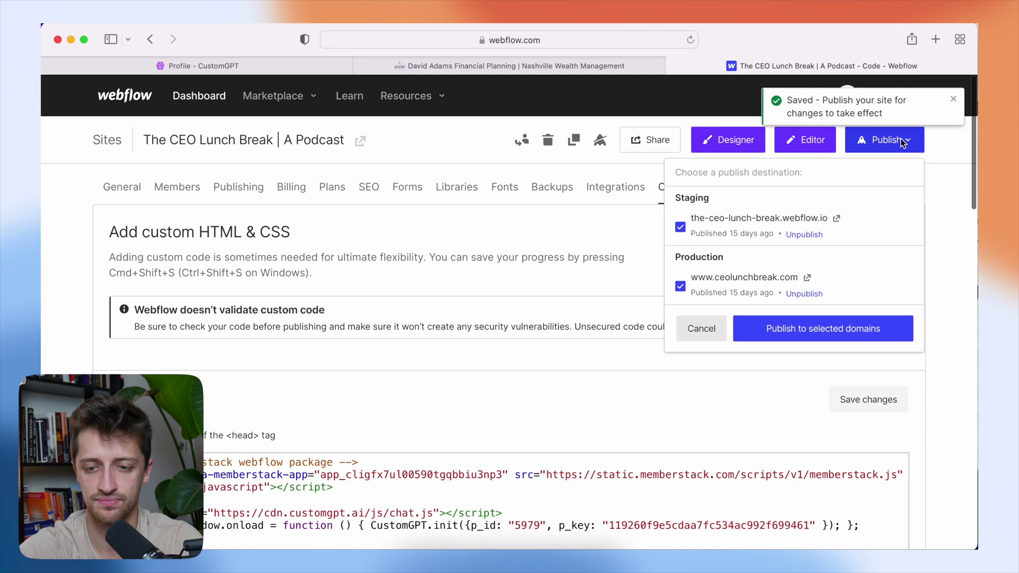
{"action": "left_click", "coordinate": [823, 328]}
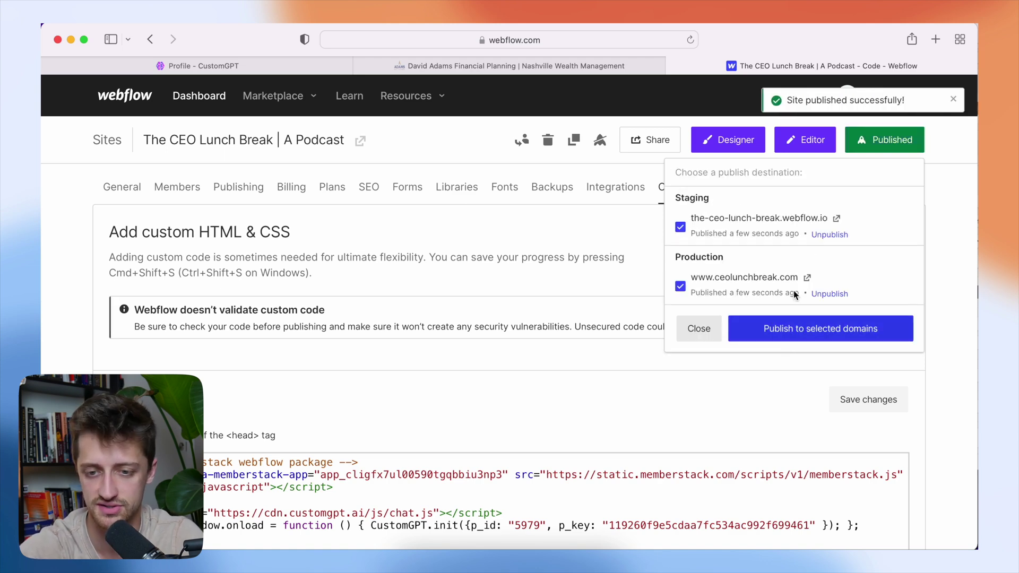
{"action": "left_click", "coordinate": [837, 219]}
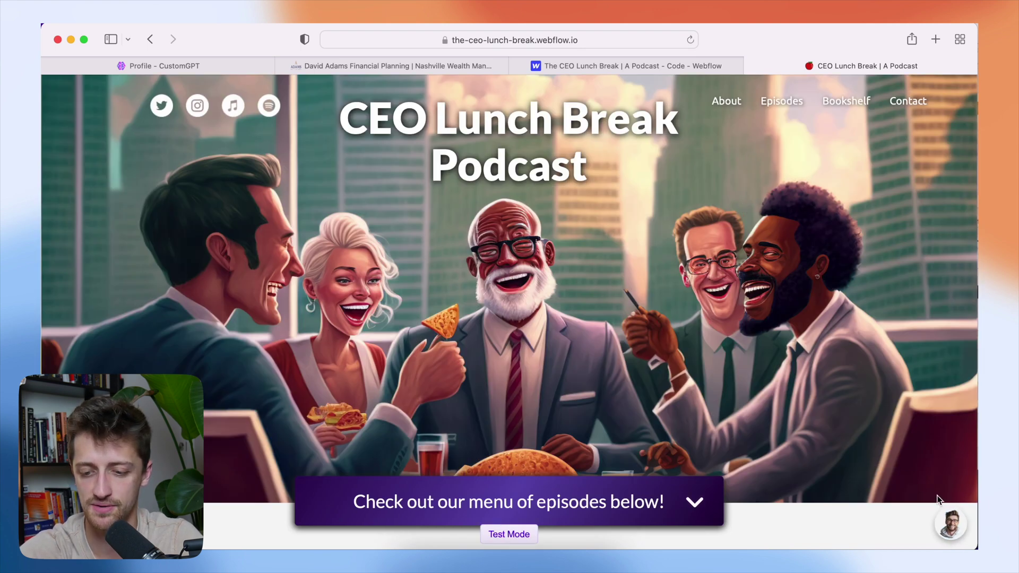
Ask the site's chat widget 'Hey! How should I manage my money?'.
{"action": "left_click", "coordinate": [951, 522]}
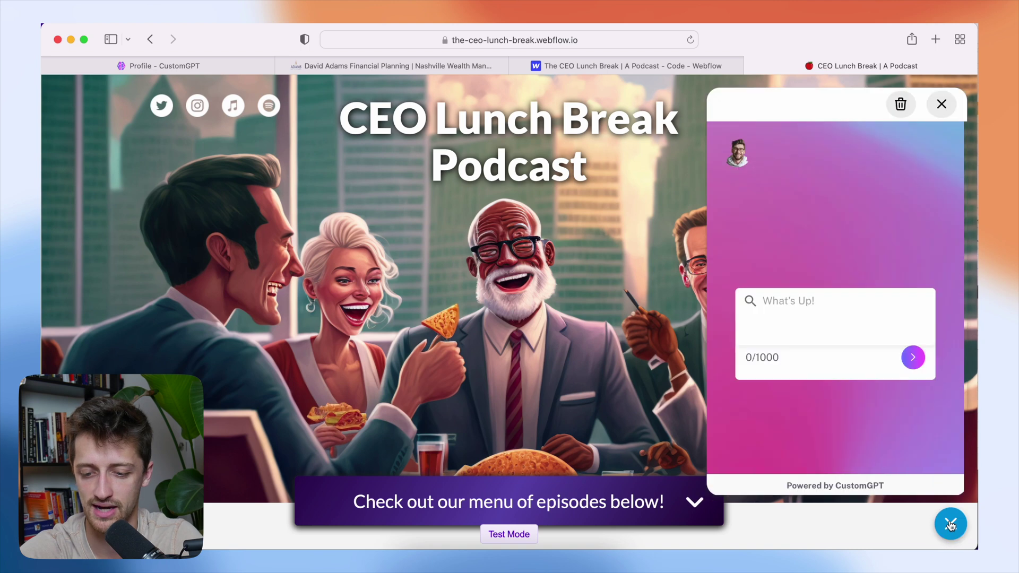
{"action": "left_click", "coordinate": [811, 312]}
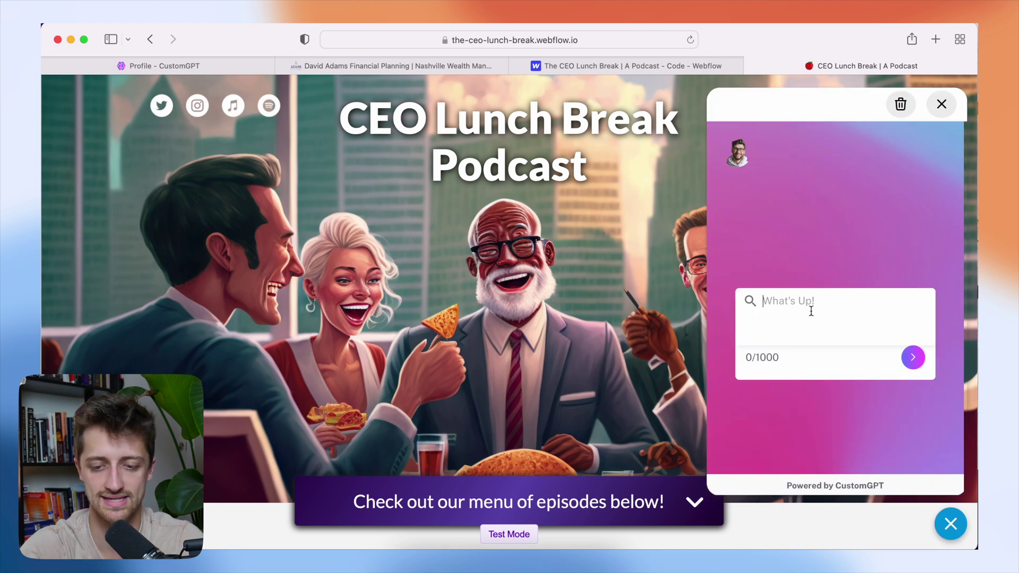
{"action": "type", "text": "Hey!"}
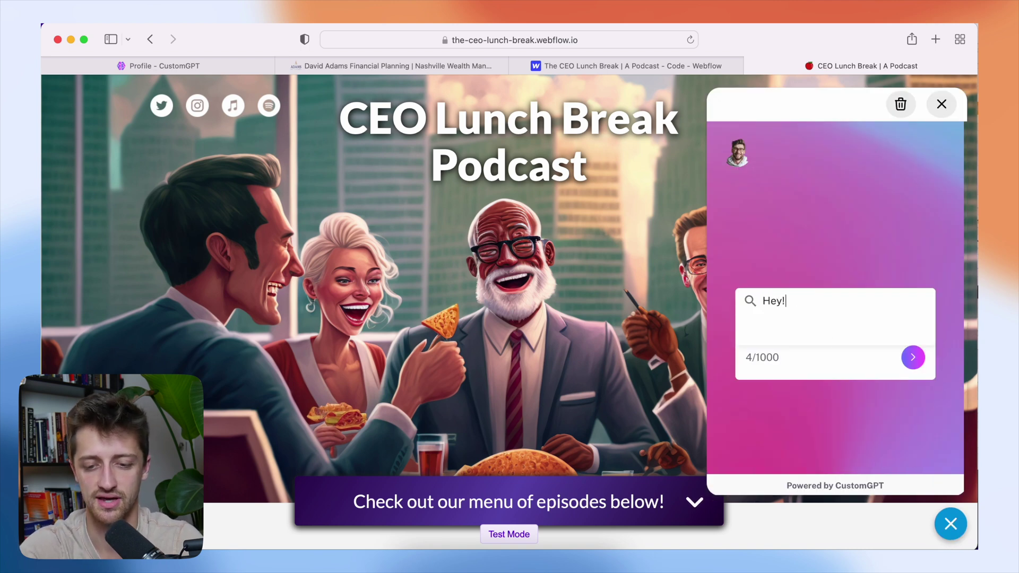
{"action": "type", "text": " How should I manage my money?"}
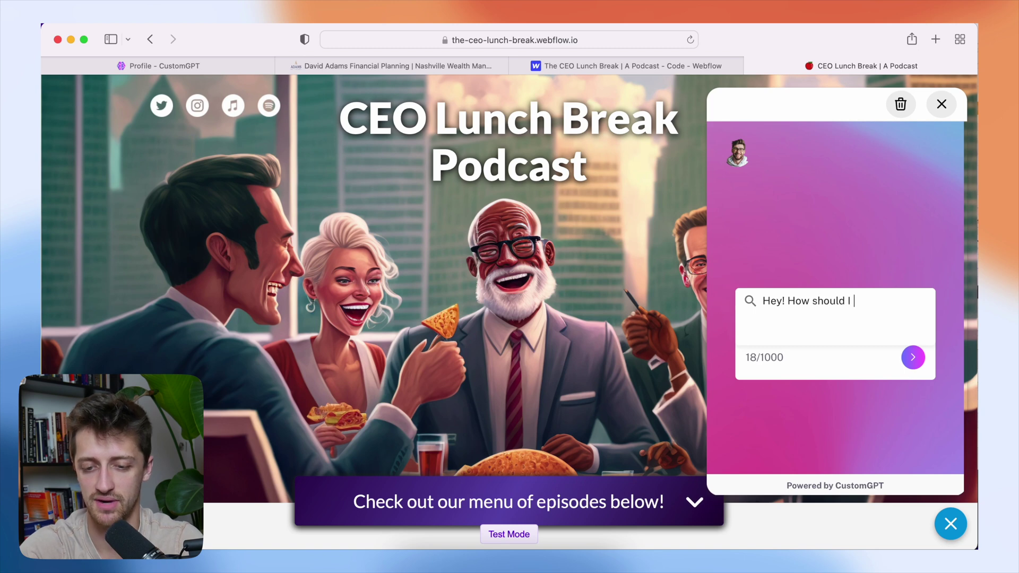
{"action": "key", "text": "Return"}
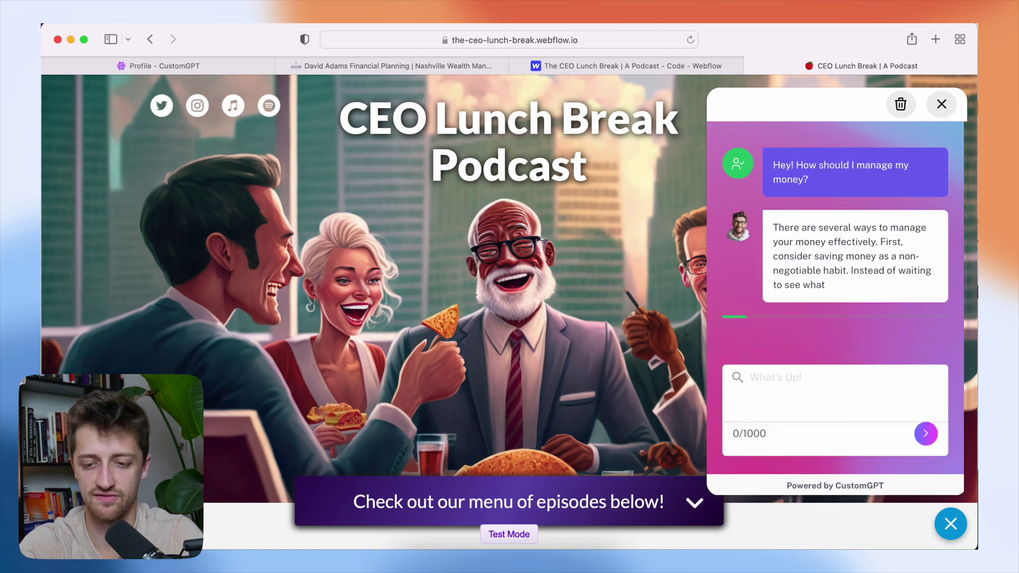